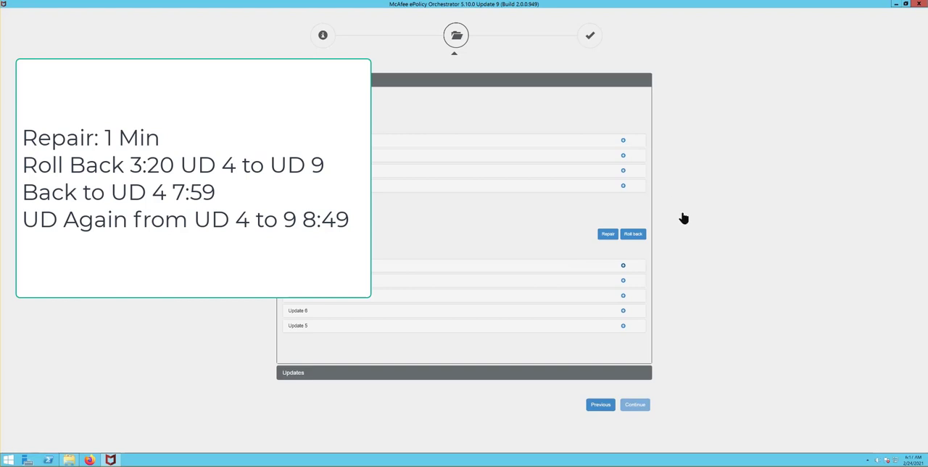
Start the repair of ePolicy Orchestrator 5.10.0 Update 9 and open Task Manager
click(608, 234)
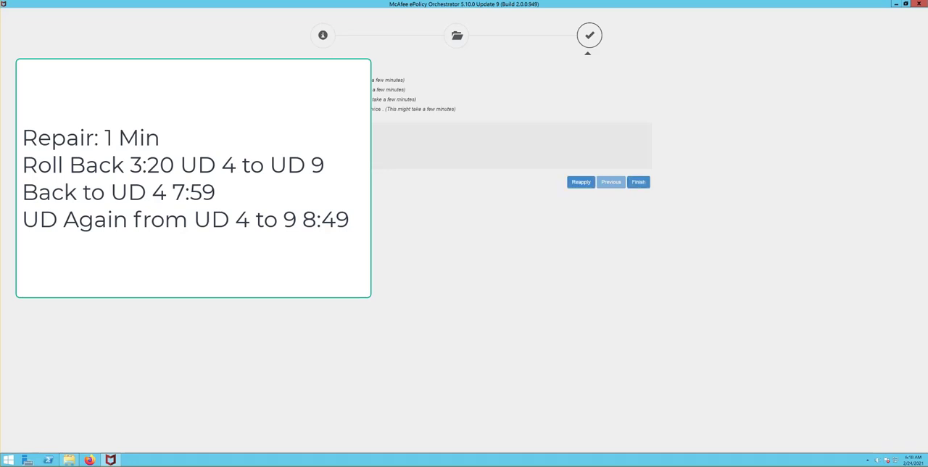
right_click(805, 462)
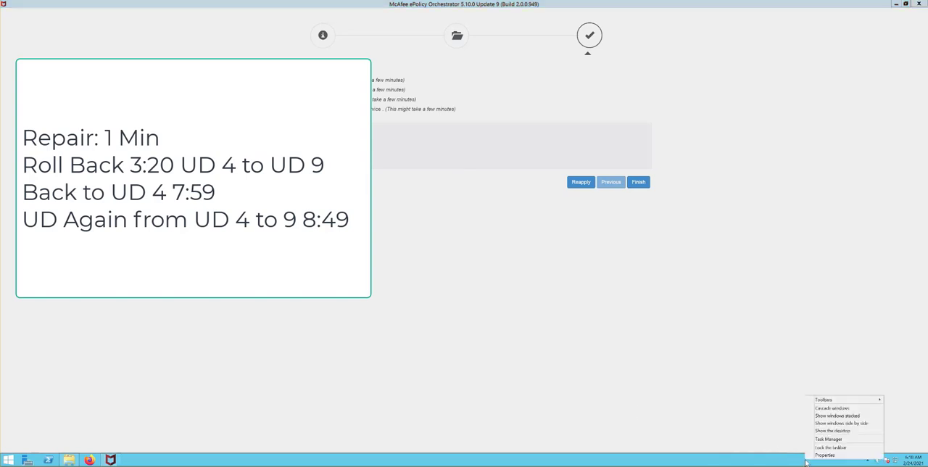
click(829, 440)
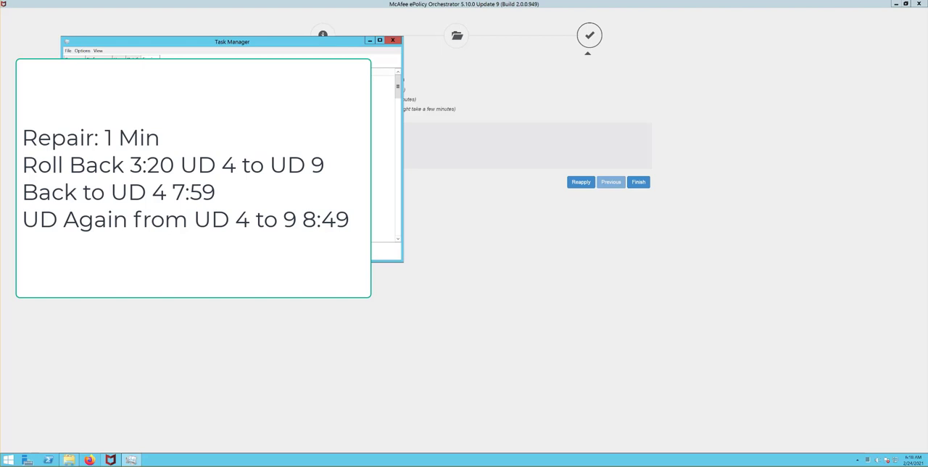
Find the MCAFEEAPACHESRV service in the services list and start it
scroll(232, 160, down, 11)
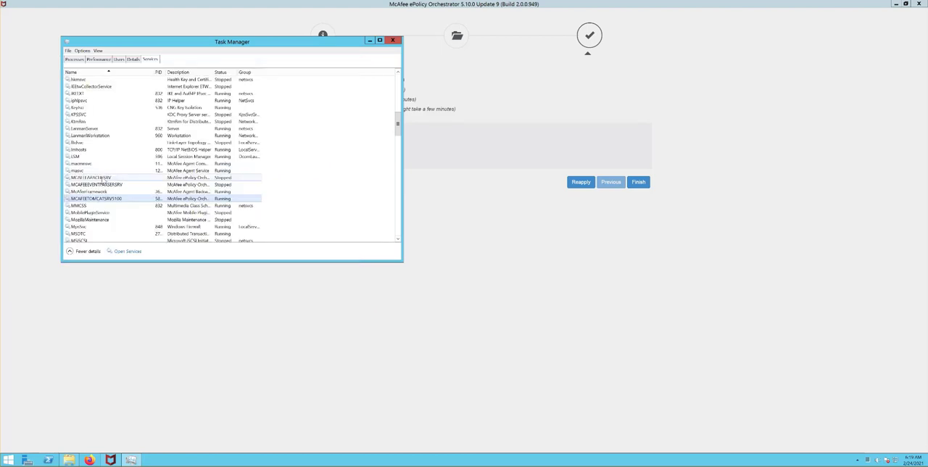
click(105, 178)
right_click(107, 179)
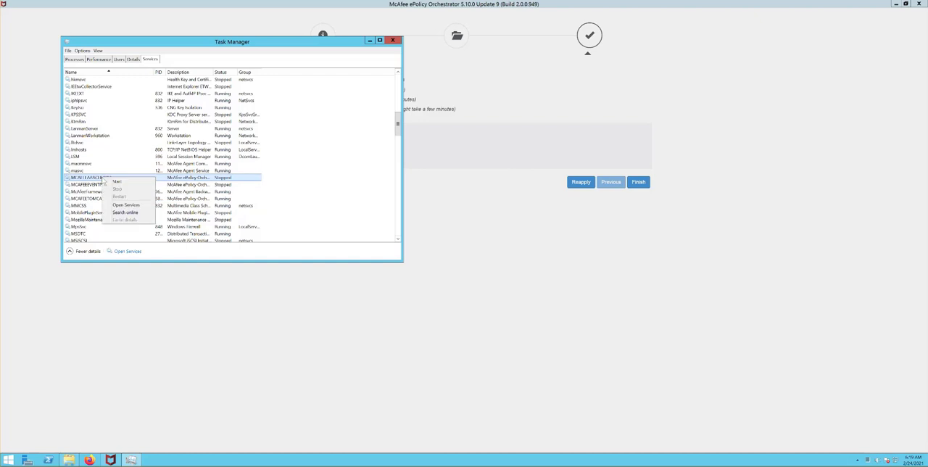
click(120, 182)
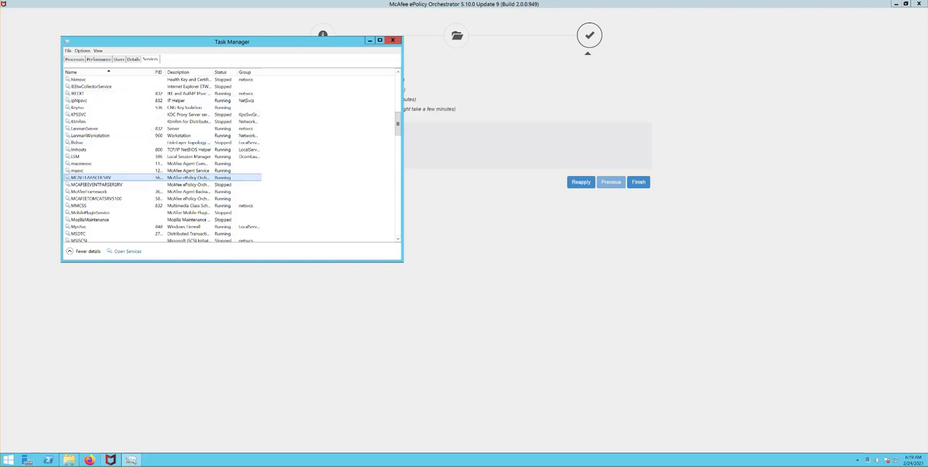
Move Task Manager clear of the updater's status list and start the MCAFEEEVENTPARSERSRV service
drag(298, 45, 398, 205)
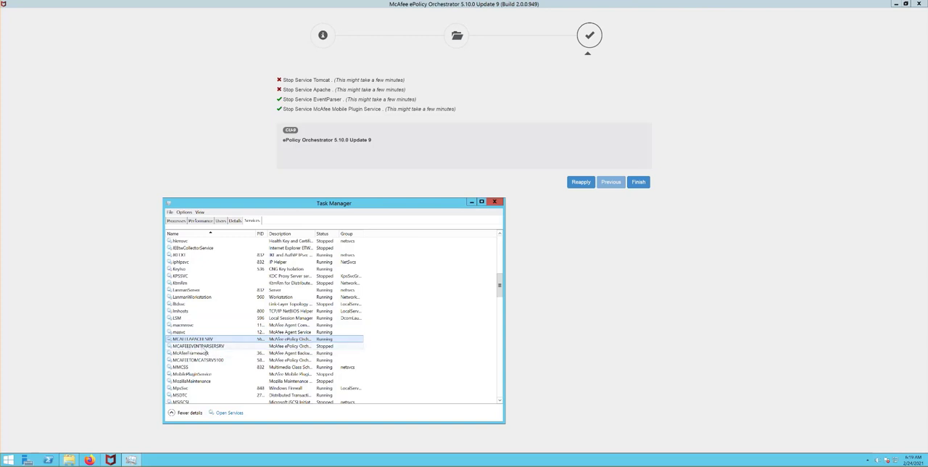
click(204, 346)
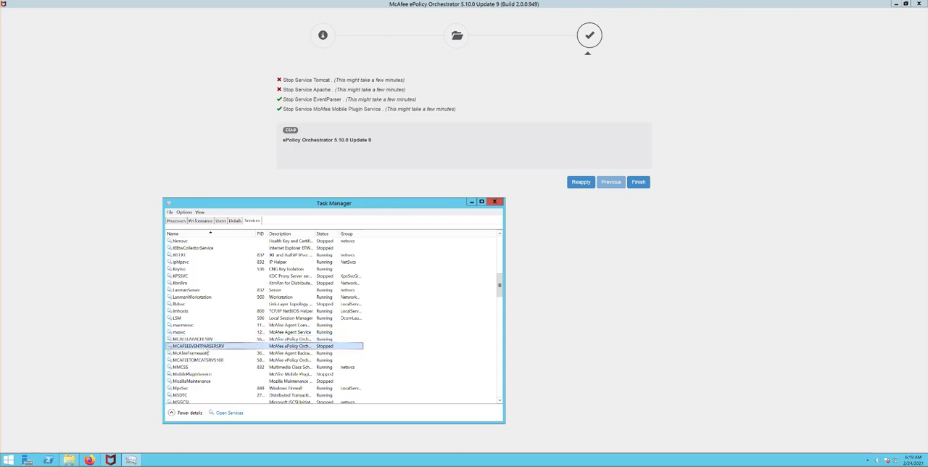
right_click(208, 348)
click(221, 353)
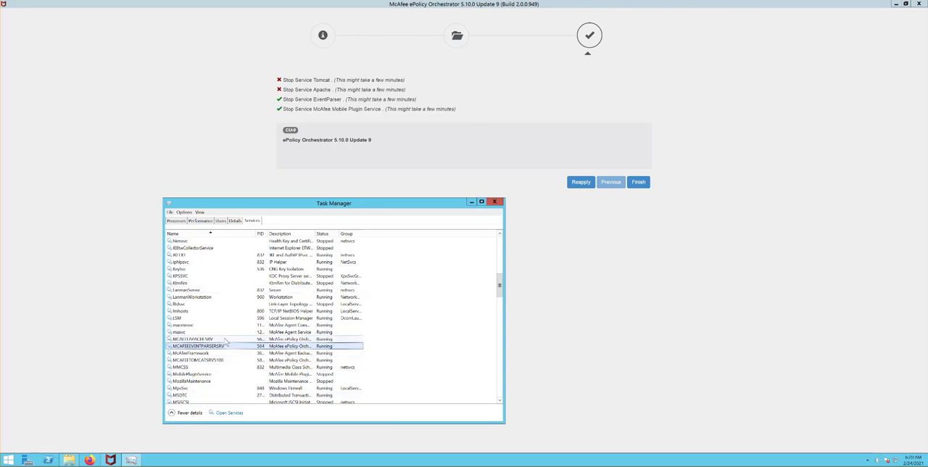
Reapply the Update 9 repair and check the status of the McAfee Tomcat service in Task Manager
click(580, 182)
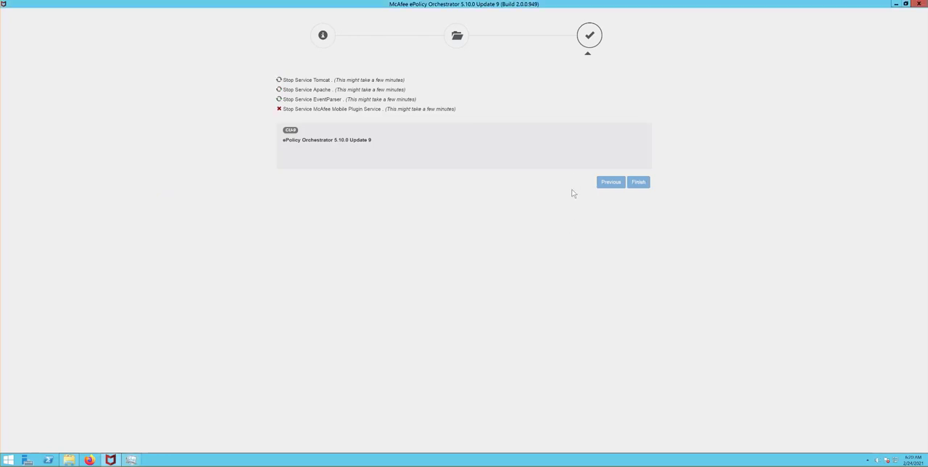
key(alt+Tab)
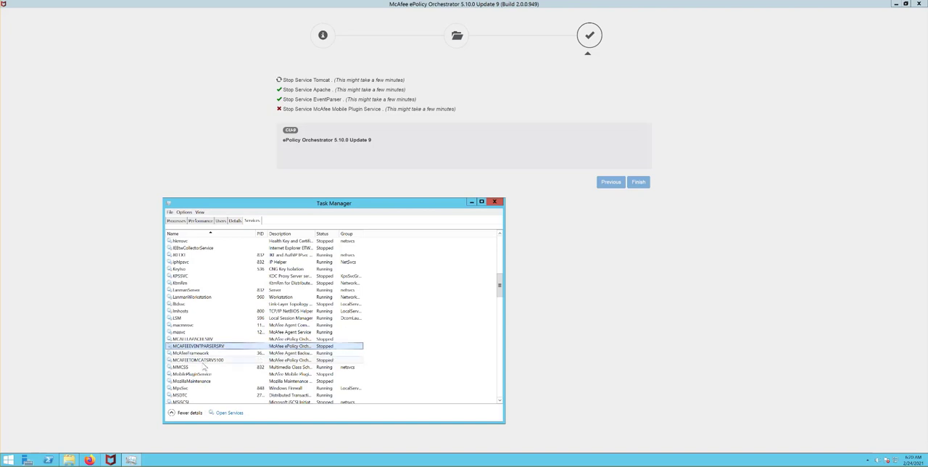
click(204, 361)
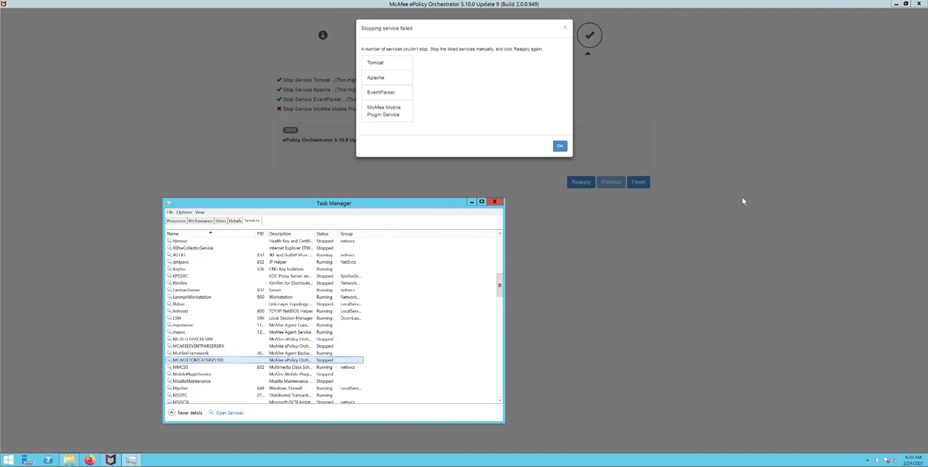
Dismiss the service stop failure message, review the services in Task Manager, and reapply the Update 9 repair
click(560, 148)
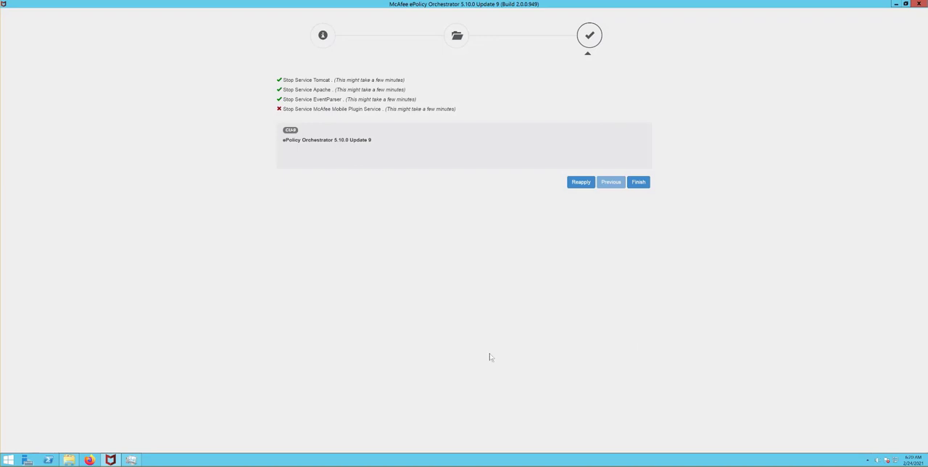
key(alt+Tab)
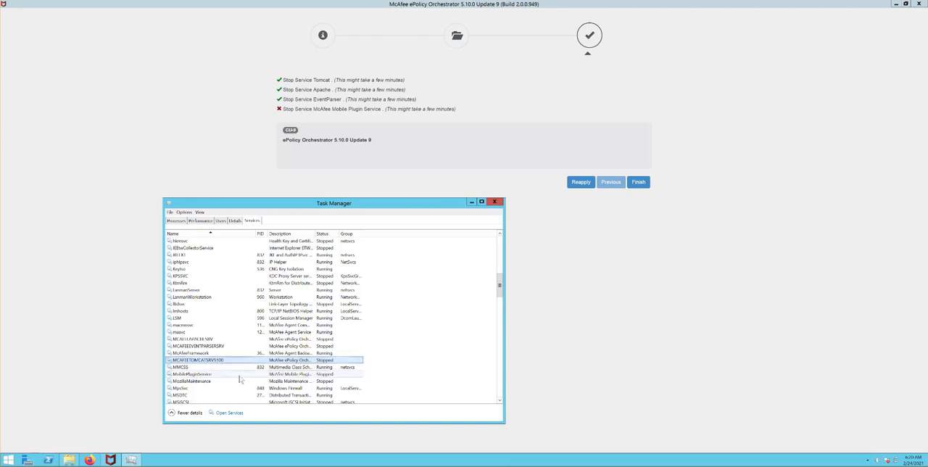
click(570, 229)
click(582, 183)
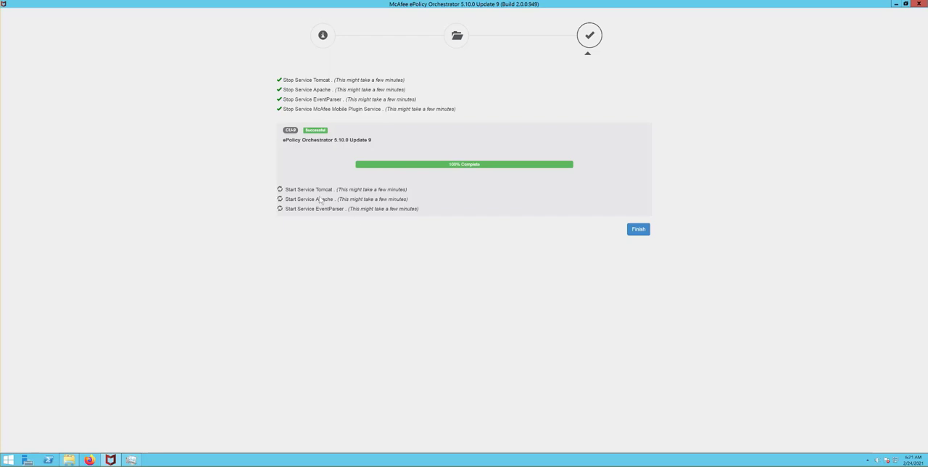
Check the status of the McAfee Apache, EventParser and Tomcat services against the updater's service start list
key(alt+Tab)
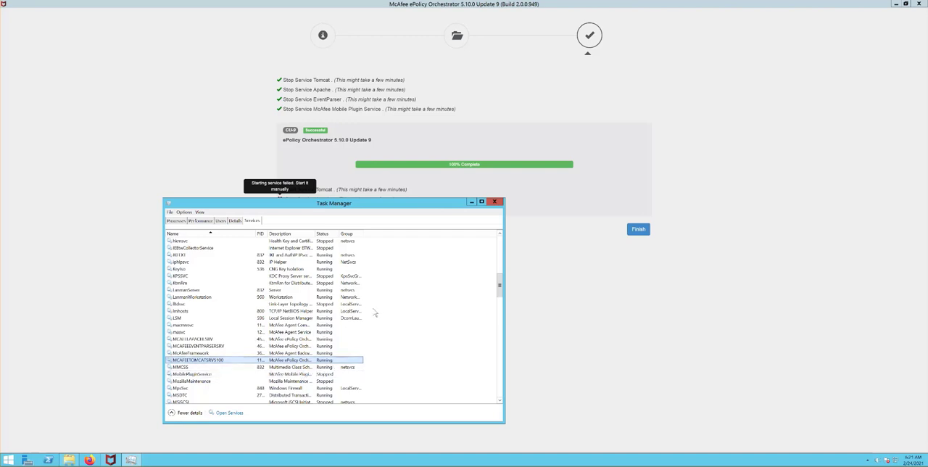
click(211, 347)
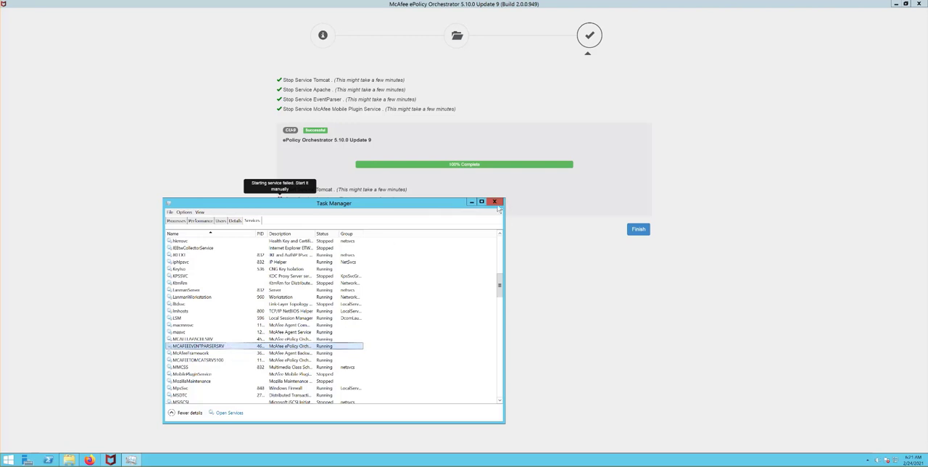
drag(443, 204, 345, 249)
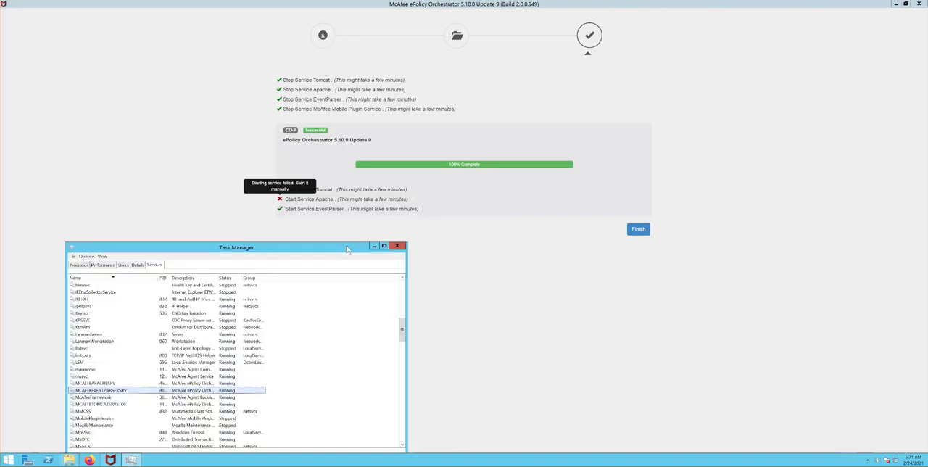
Finish the repair, close the ePO_5.10.0_Update_9 folder window and move Task Manager toward the middle of the desktop
click(638, 230)
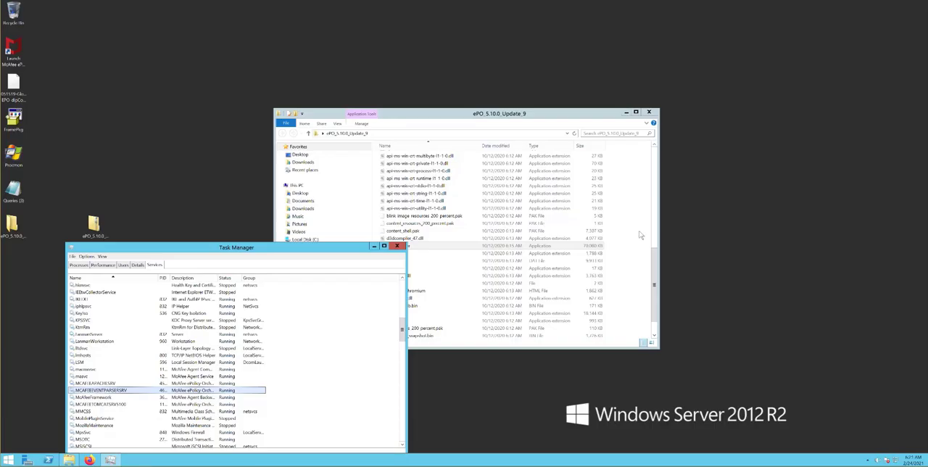
click(649, 112)
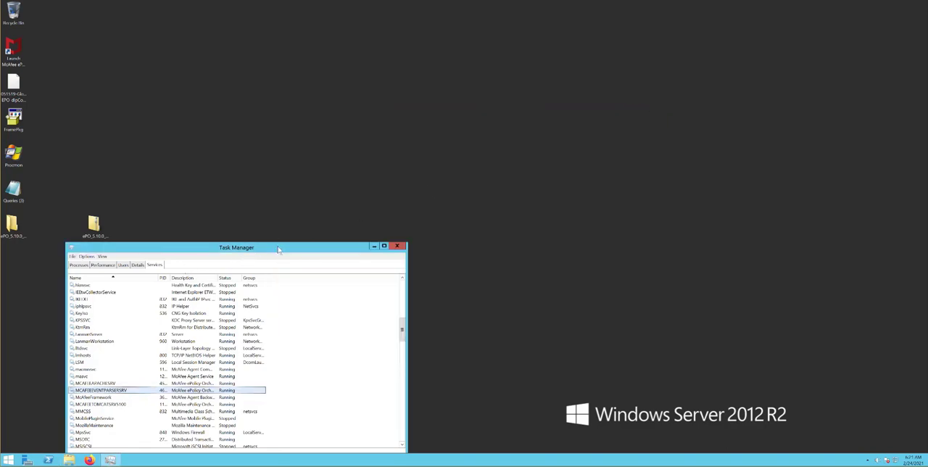
drag(279, 248, 416, 132)
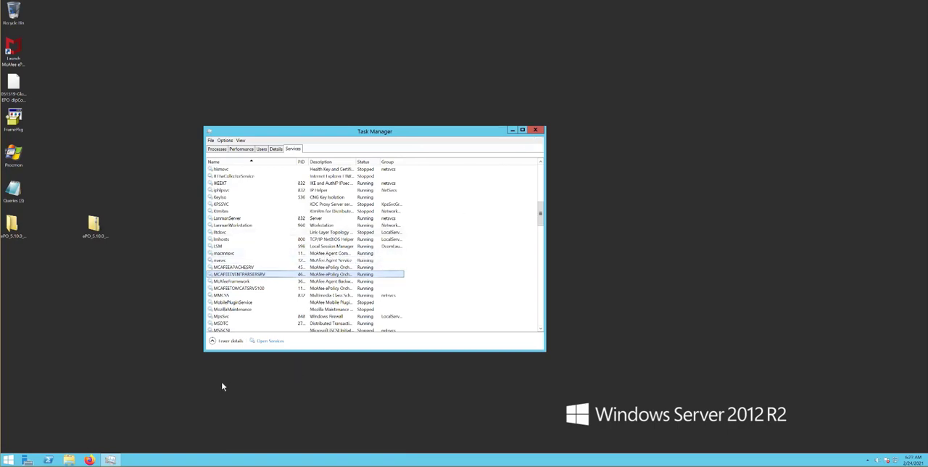
Reopen the ePO_5.10.0_Update_9 folder from the desktop and launch ePOUpdater
double_click(10, 226)
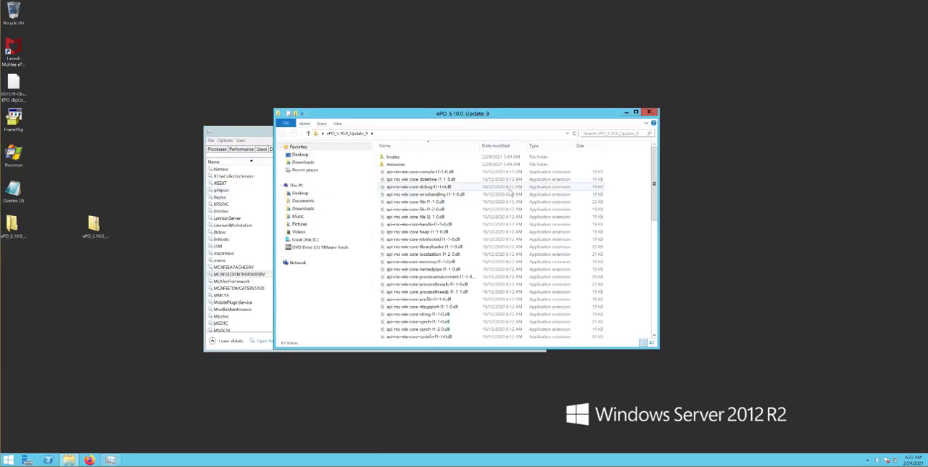
drag(653, 165, 671, 261)
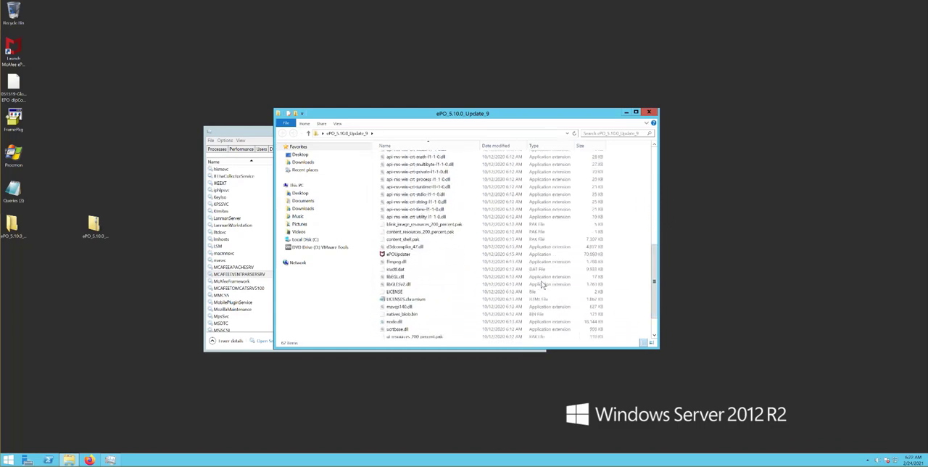
double_click(402, 254)
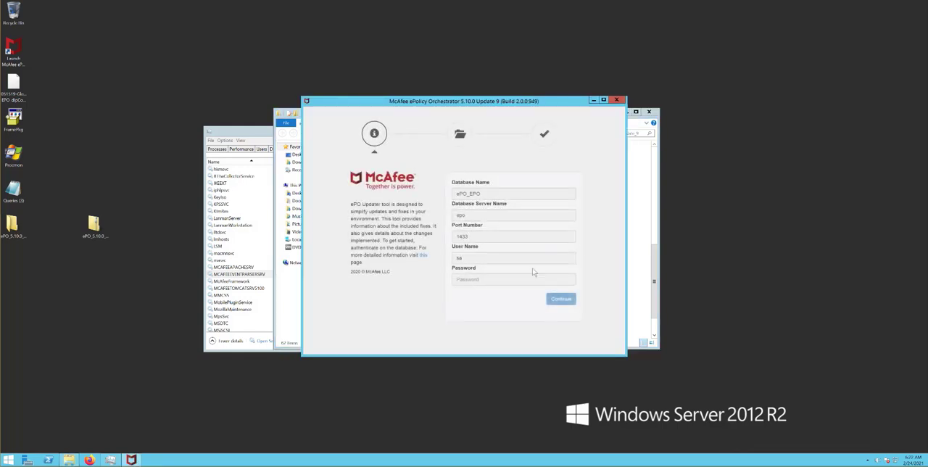
Enter the database password for the ePO_EPO database and continue to the updates page
click(526, 279)
text(*)
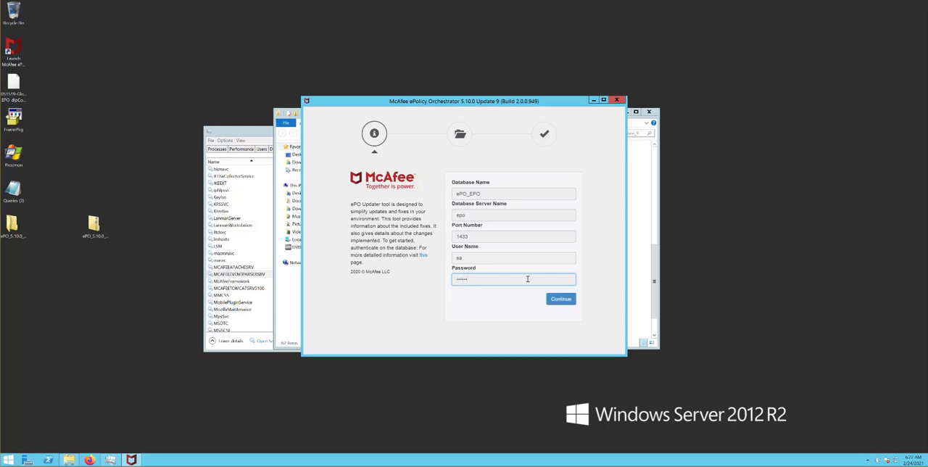
click(559, 299)
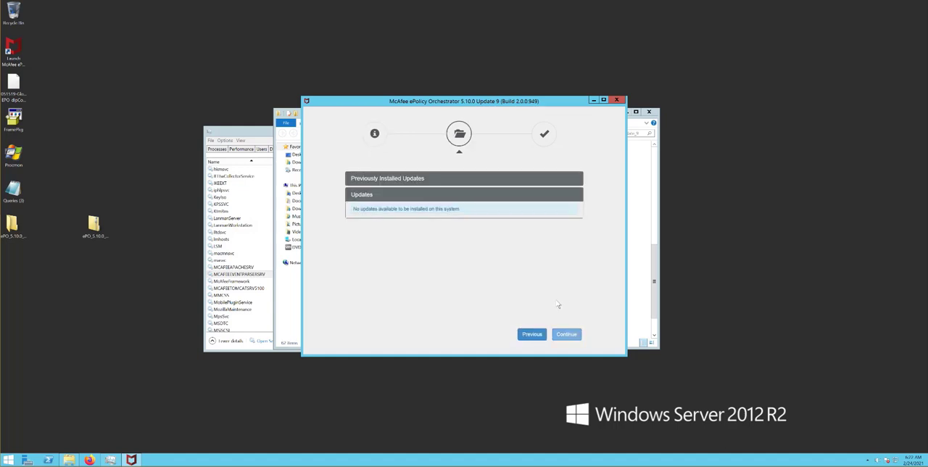
Expand the previously installed updates and roll back ePolicy Orchestrator 5.10.0 Update 9
click(403, 181)
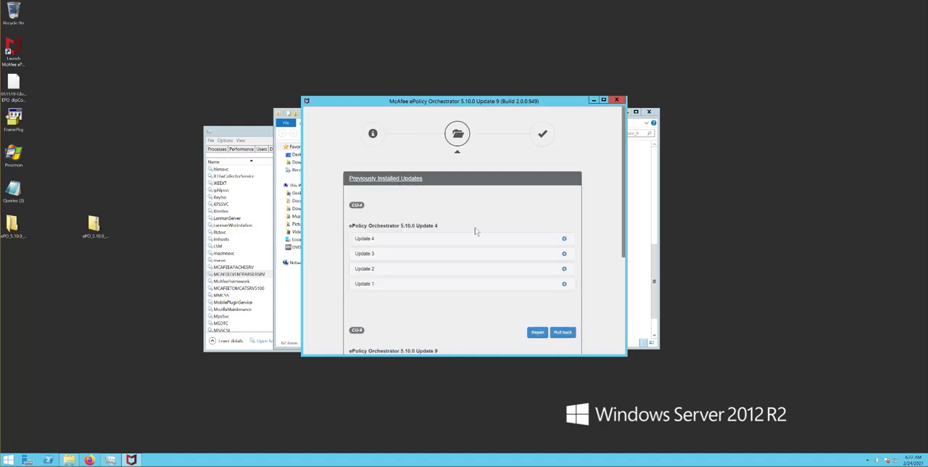
click(362, 181)
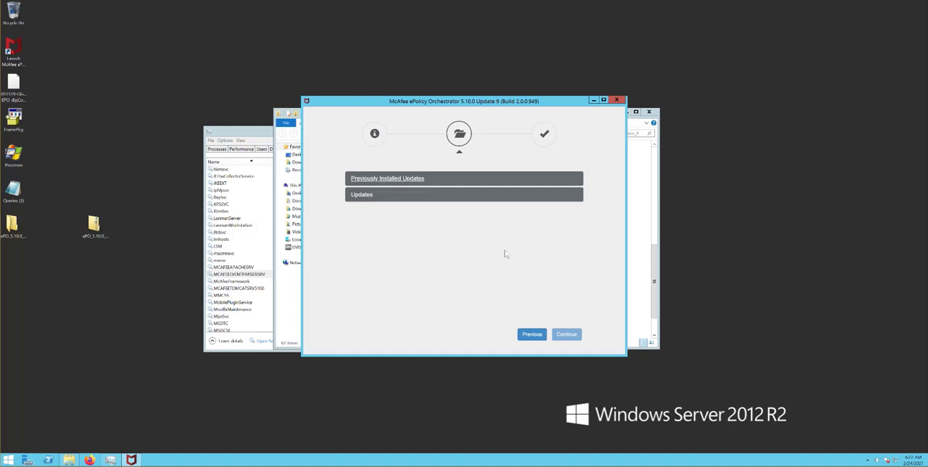
click(391, 182)
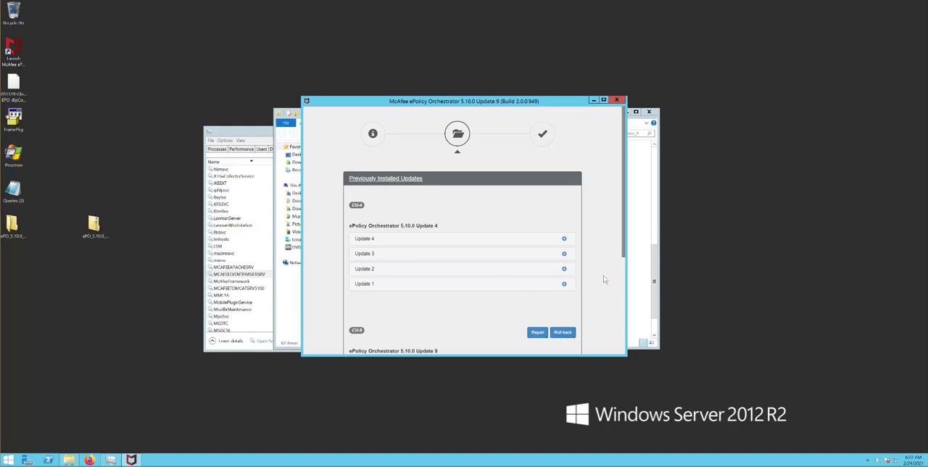
scroll(503, 257, down, 2)
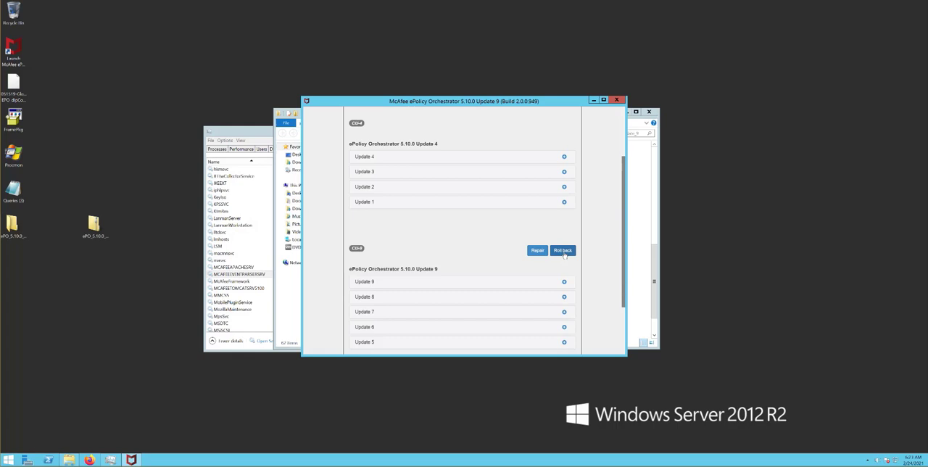
click(563, 251)
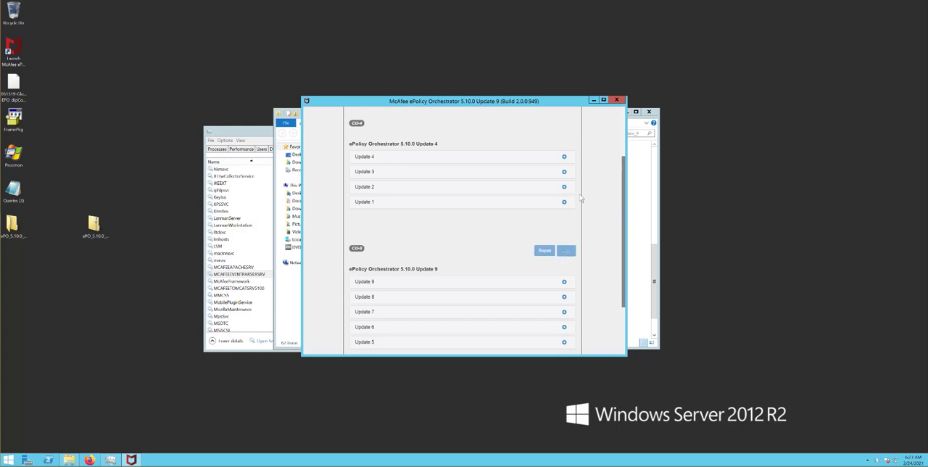
Place the updater beside Task Manager and examine the McAfee service states and installed updates during the rollback
drag(551, 104, 804, 65)
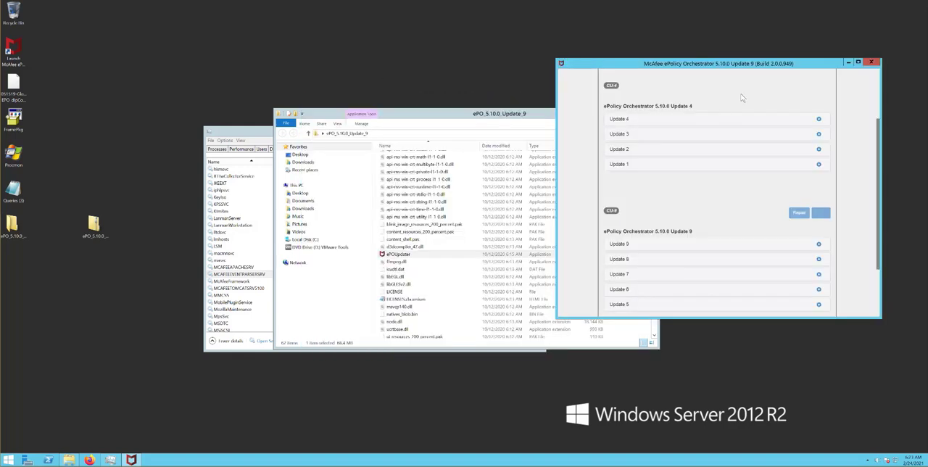
click(252, 134)
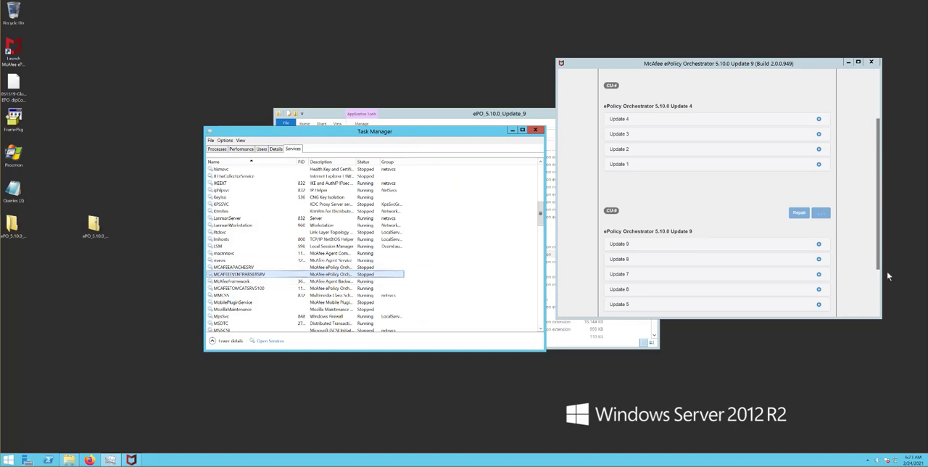
drag(877, 265, 876, 175)
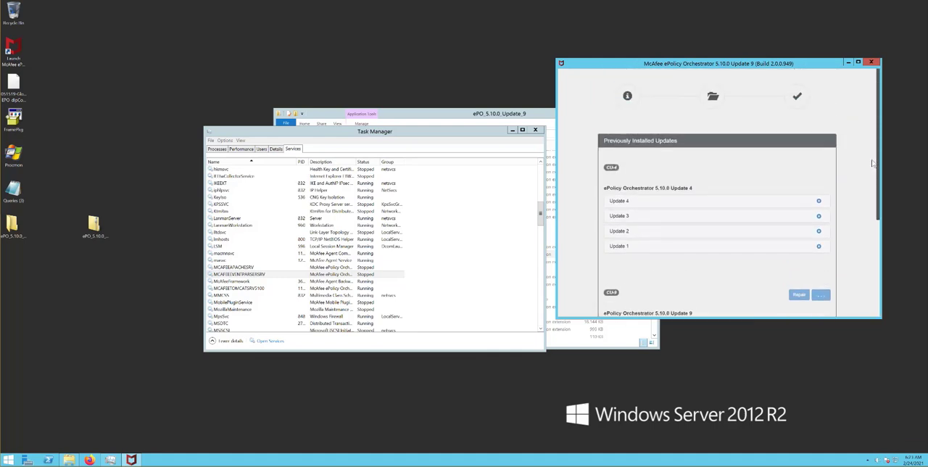
drag(877, 208, 877, 257)
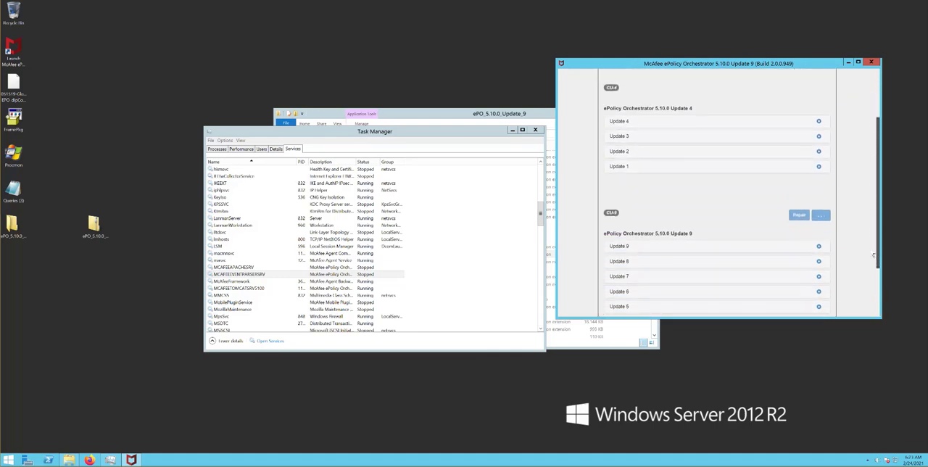
Move the updater window clear and check the states of MCAFEEAPACHESRV, MCAFEEEVENTPARSERSRV and MCAFEETOMCATSRV5100 in Task Manager
drag(623, 68, 657, 50)
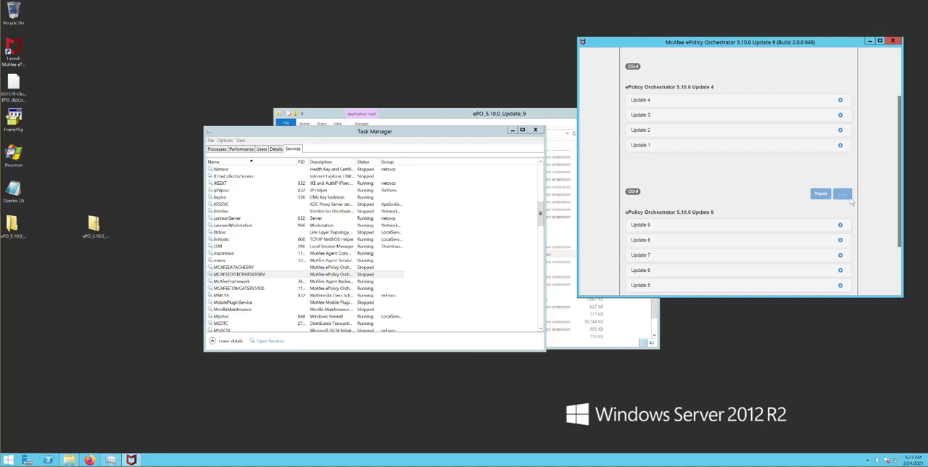
click(247, 267)
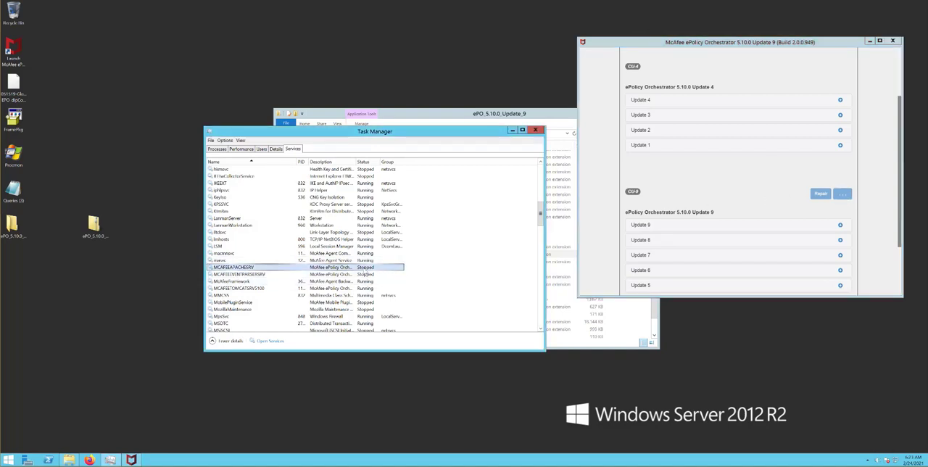
click(368, 274)
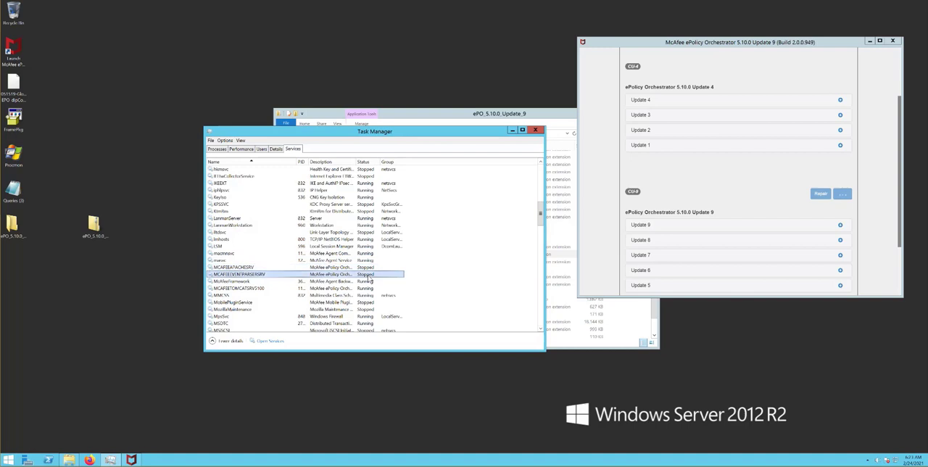
click(369, 288)
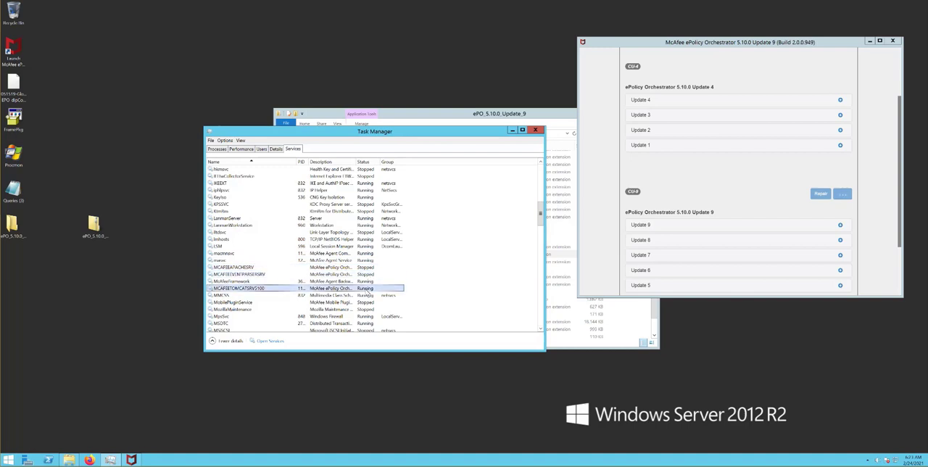
Stop the MCAFEETOMCATSRV5100 service in Task Manager and enlarge the updater window to show the full rollback page
right_click(276, 290)
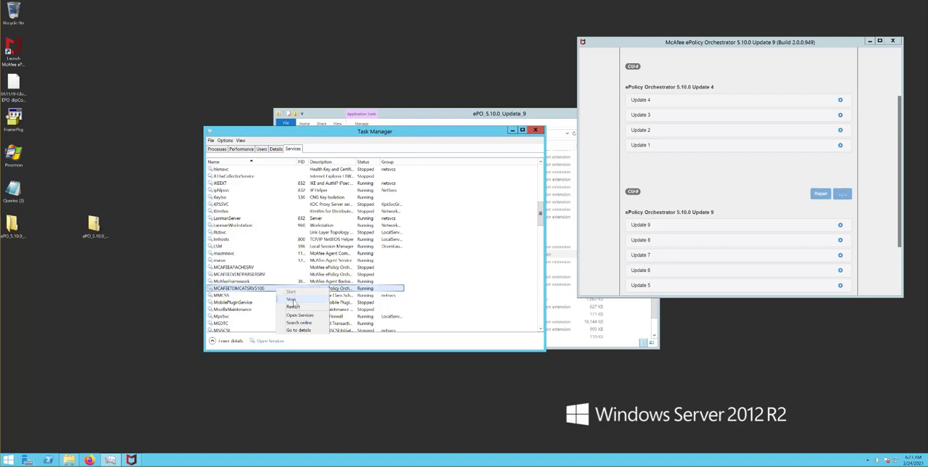
click(459, 133)
drag(458, 132, 448, 73)
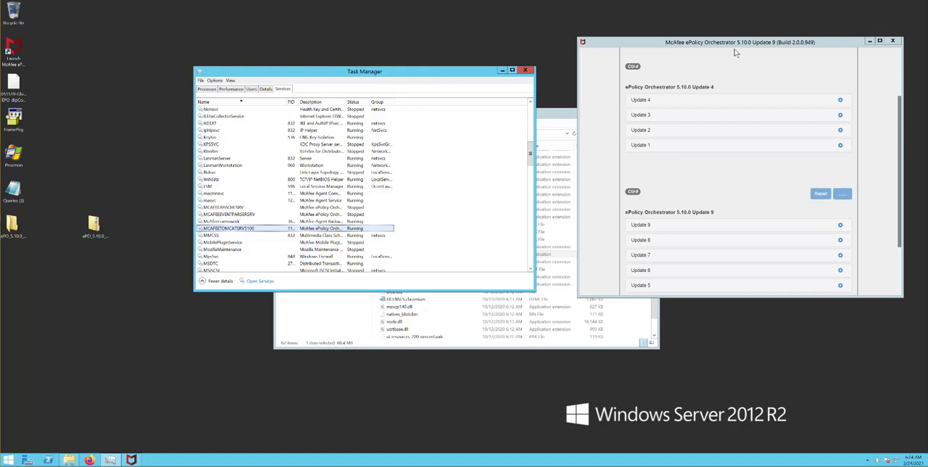
right_click(267, 231)
click(282, 240)
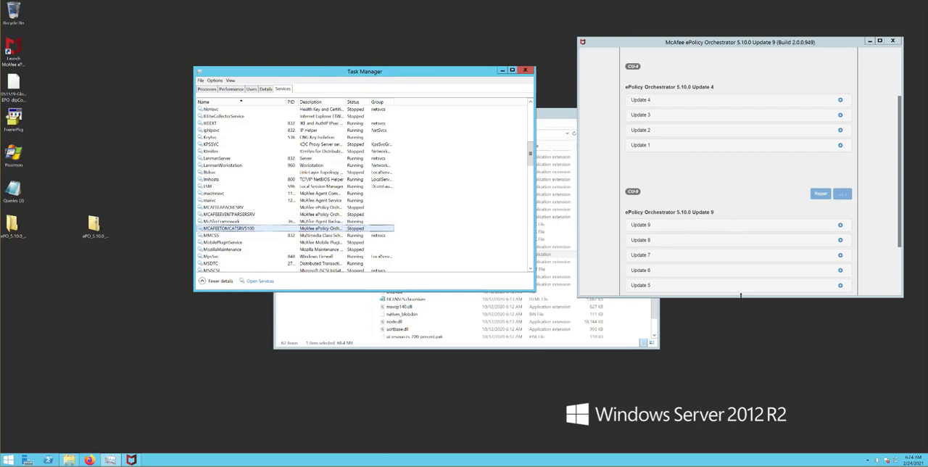
drag(743, 297, 749, 425)
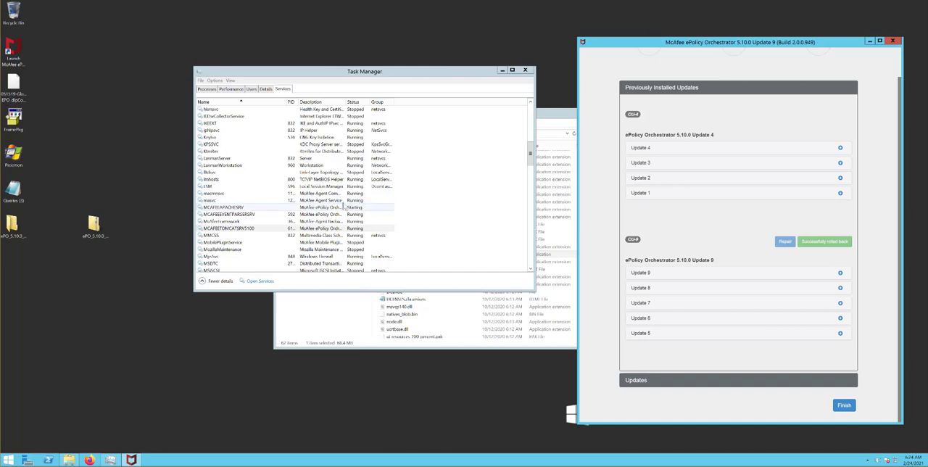
Launch the McAfee ePO console from the desktop, restore its browser to a smaller window and recheck the services in Task Manager
double_click(14, 54)
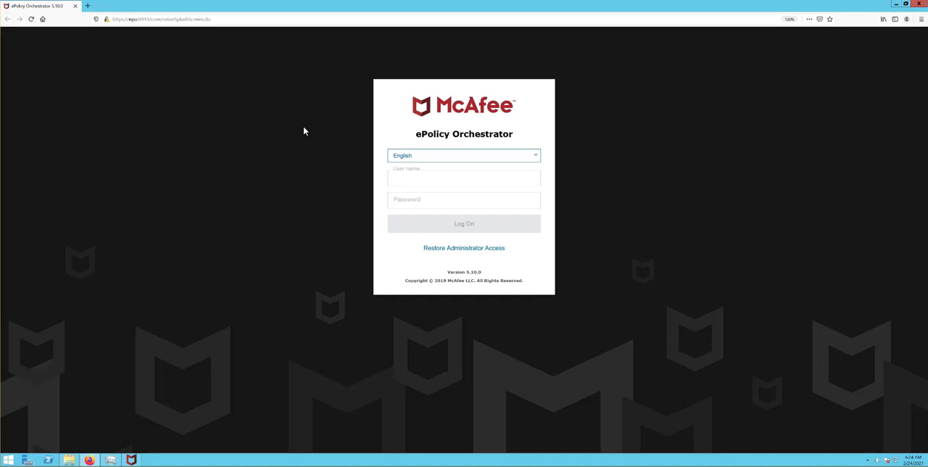
double_click(172, 6)
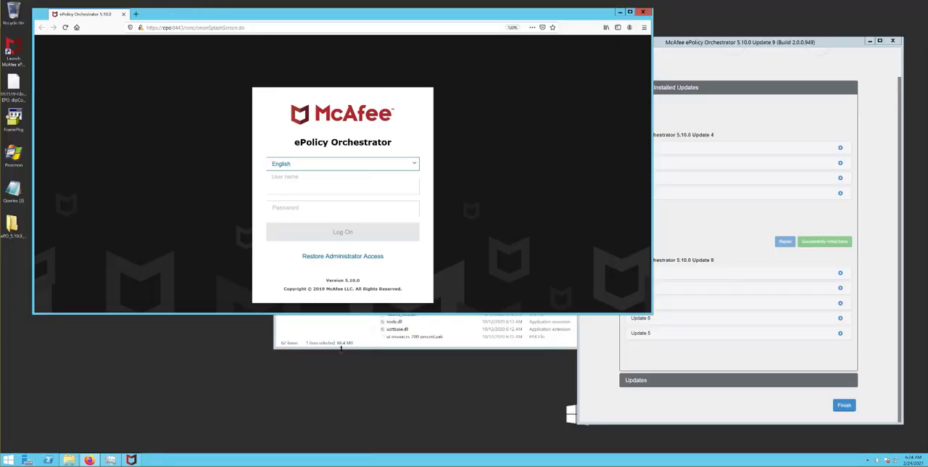
click(342, 345)
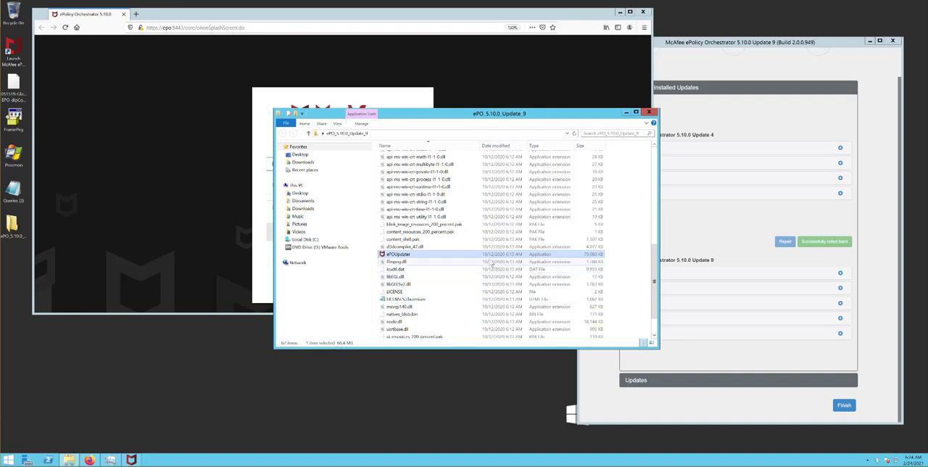
click(110, 460)
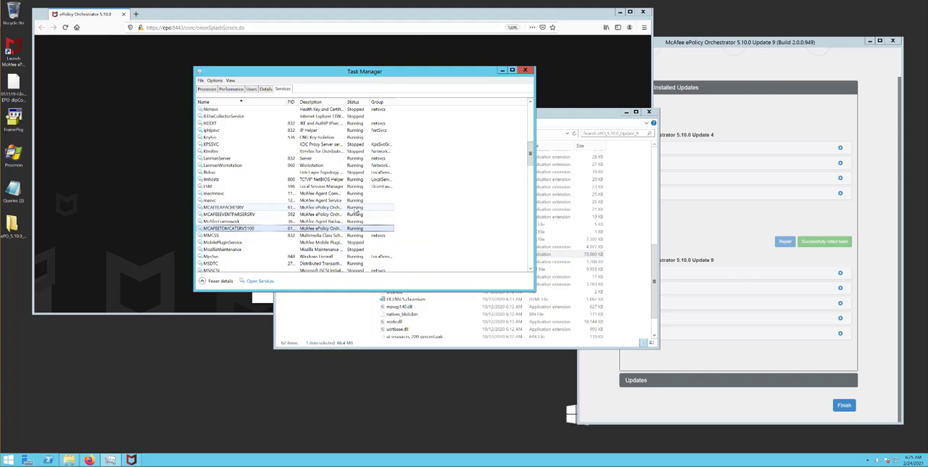
Log on to the ePO console as admin with the account password and open the main menu to check the installed update
click(198, 313)
click(355, 187)
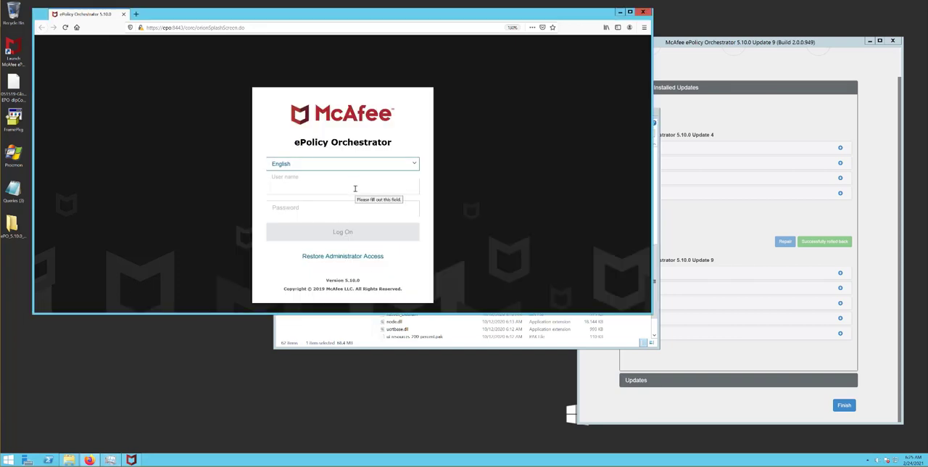
text(admin)
key(Tab)
text(••••••)
key(Return)
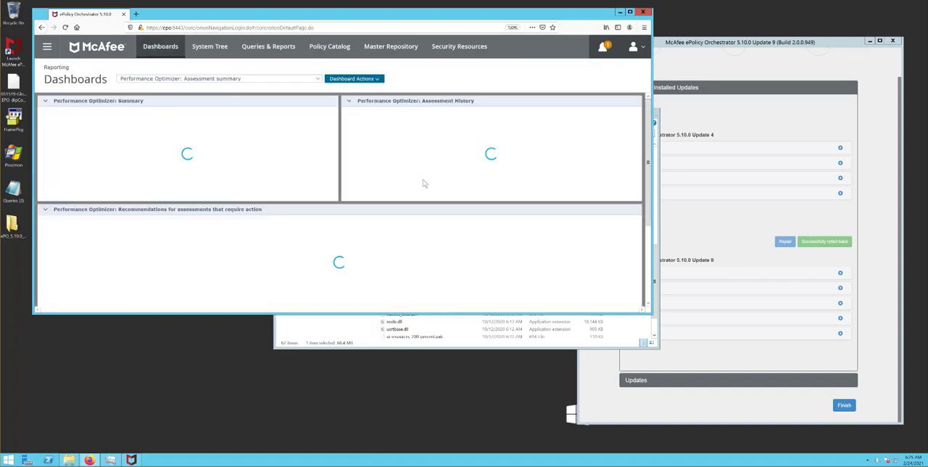
click(48, 48)
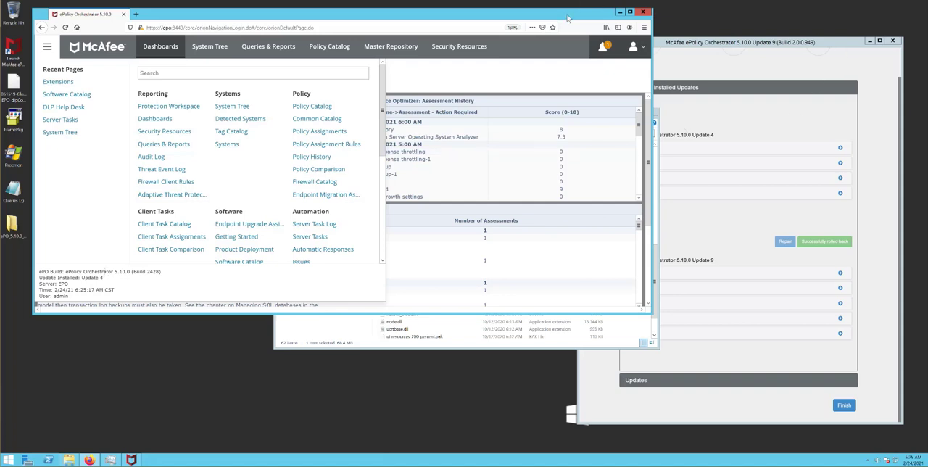
Finish the updater and arrange the narrowed ePO console and the ePO_5.10.0_Update_9 folder side by side
drag(653, 22, 453, 23)
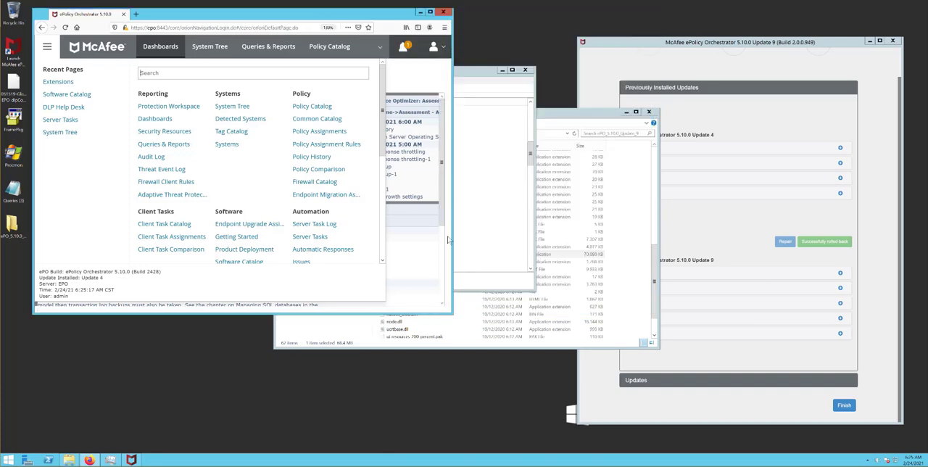
click(437, 347)
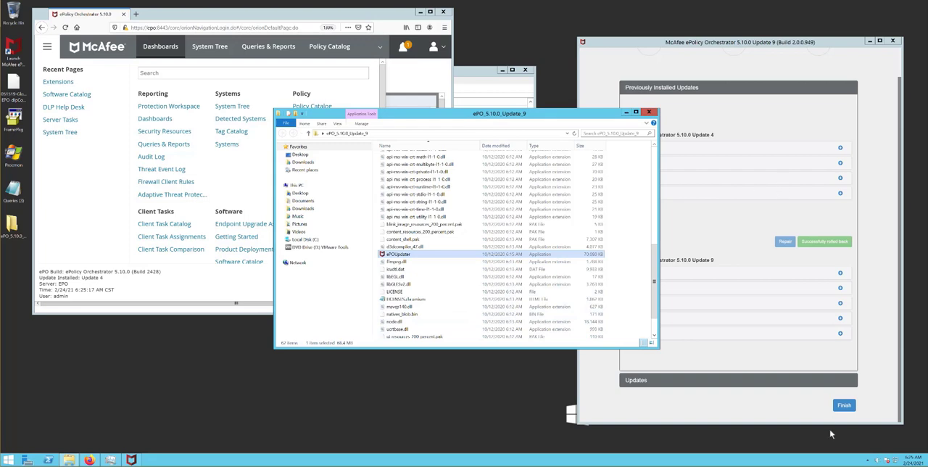
click(843, 405)
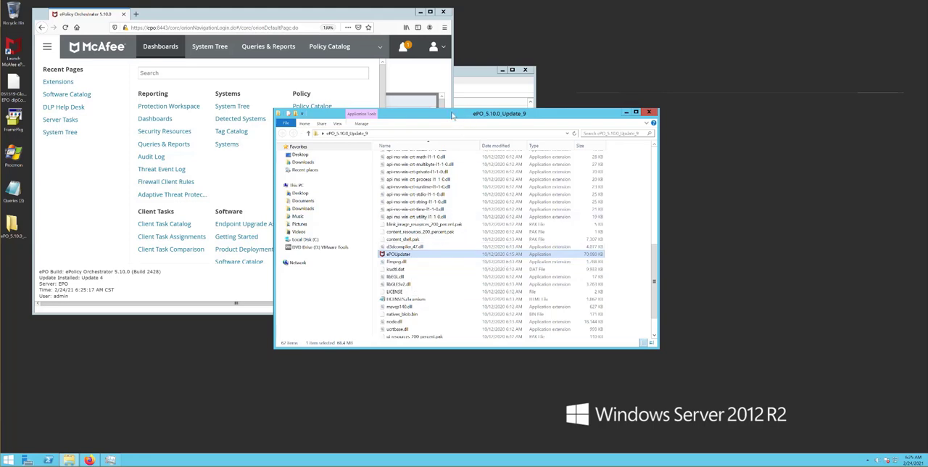
drag(452, 116, 651, 96)
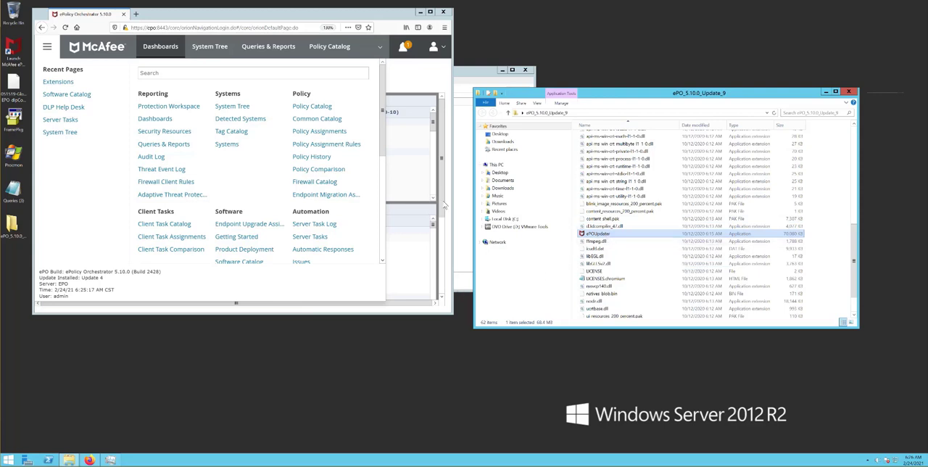
click(399, 310)
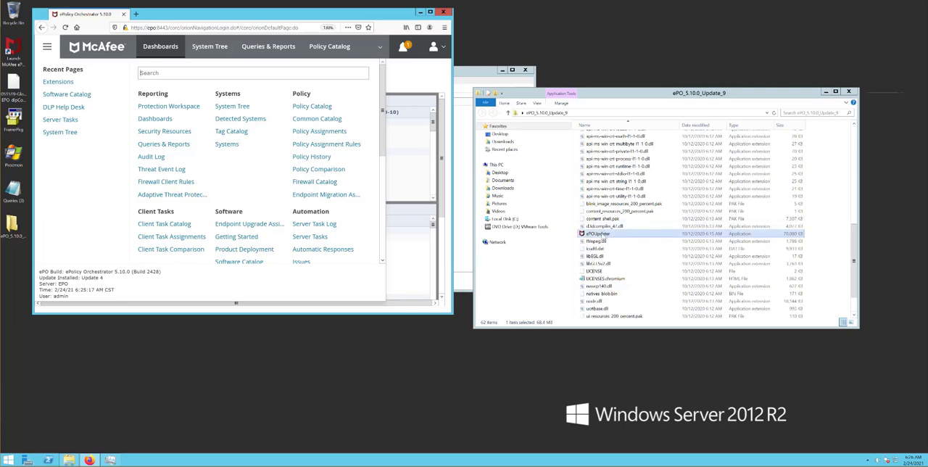
Launch ePOUpdater again from the ePO_5.10.0_Update_9 folder and bring its window to the front
double_click(603, 239)
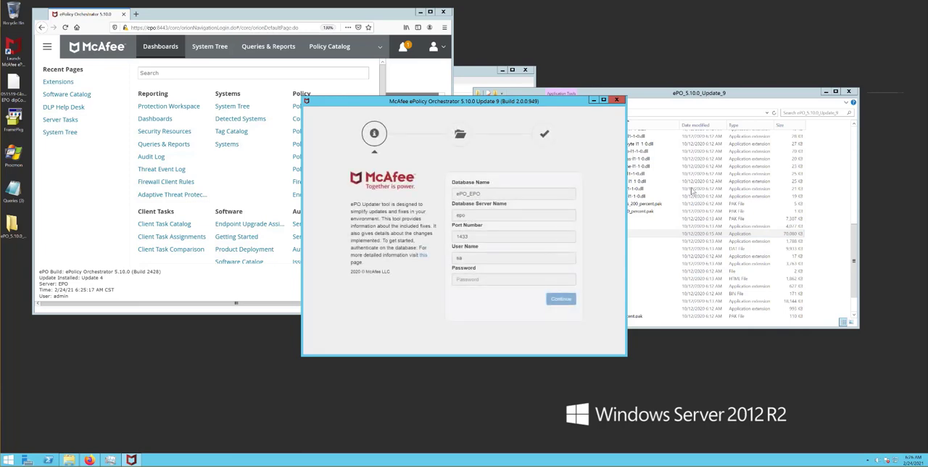
click(722, 102)
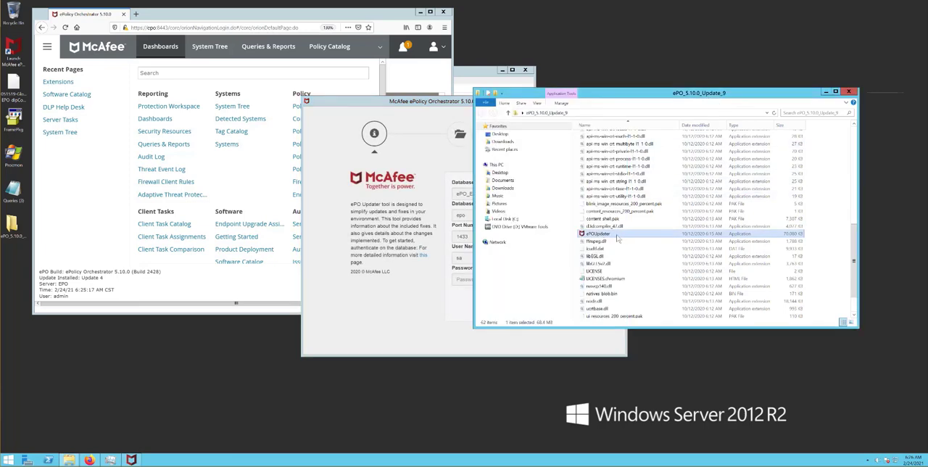
click(435, 104)
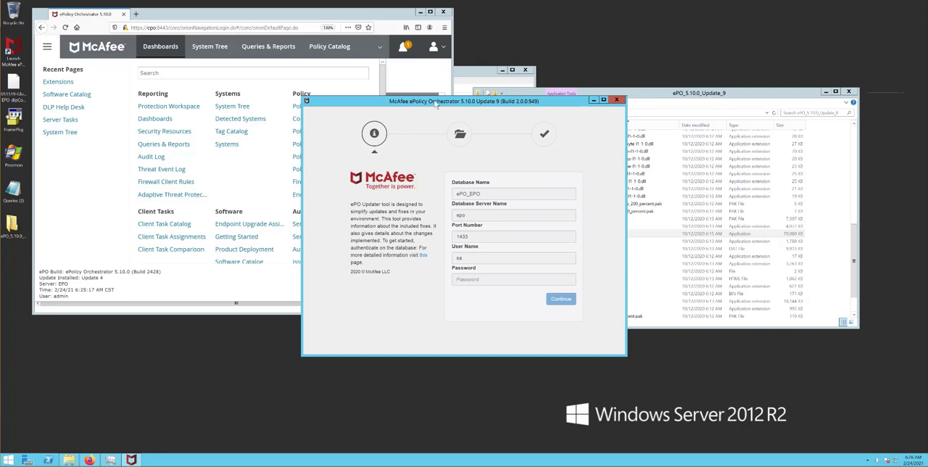
Enter the database password for ePO_EPO and continue to the available updates
click(505, 279)
text(•)
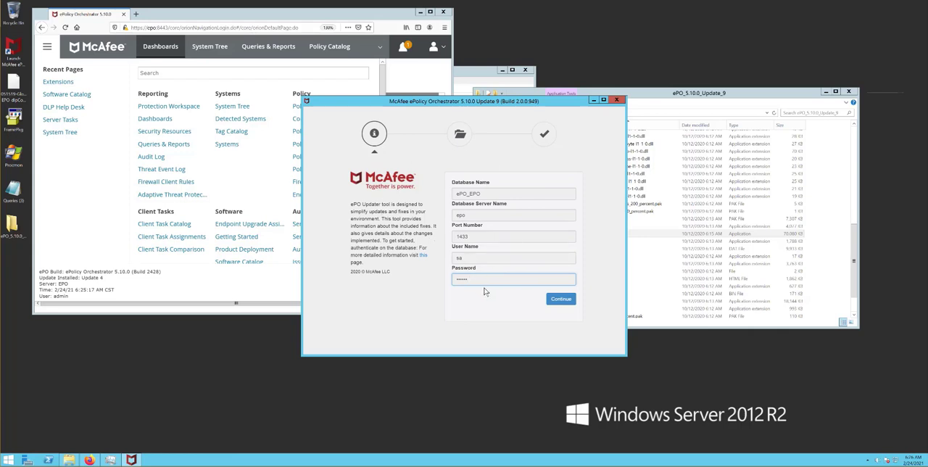
click(562, 299)
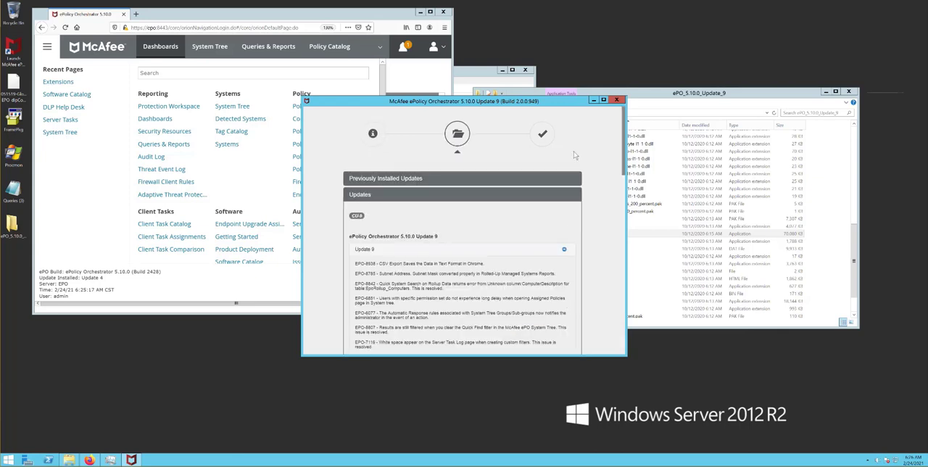
Move and enlarge the updater window, then collapse the fix list under Update 9
drag(565, 104, 547, 40)
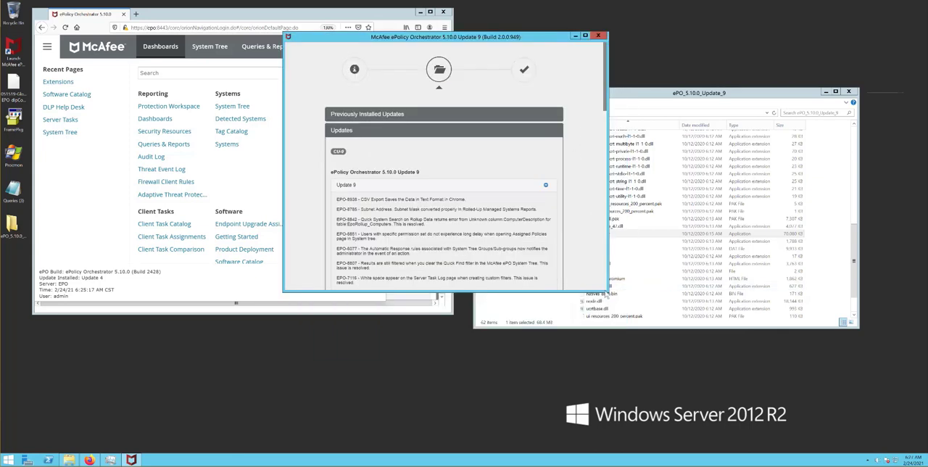
drag(606, 290, 805, 423)
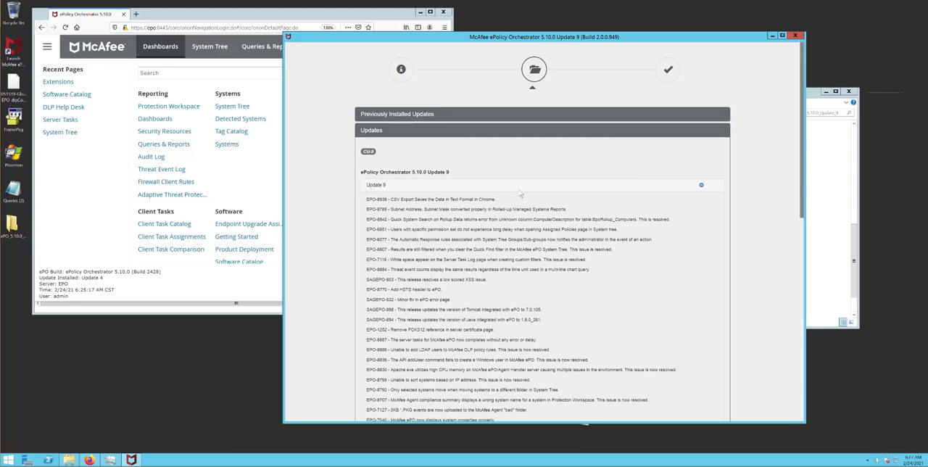
click(701, 186)
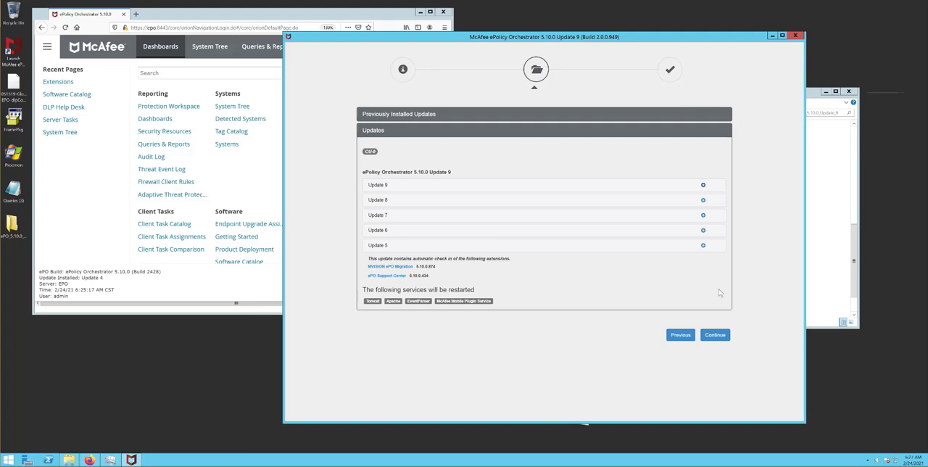
Close the ePO_5.10.0_Update_9 folder and arrange the updater, ePO console and Task Manager so all three are visible
click(818, 103)
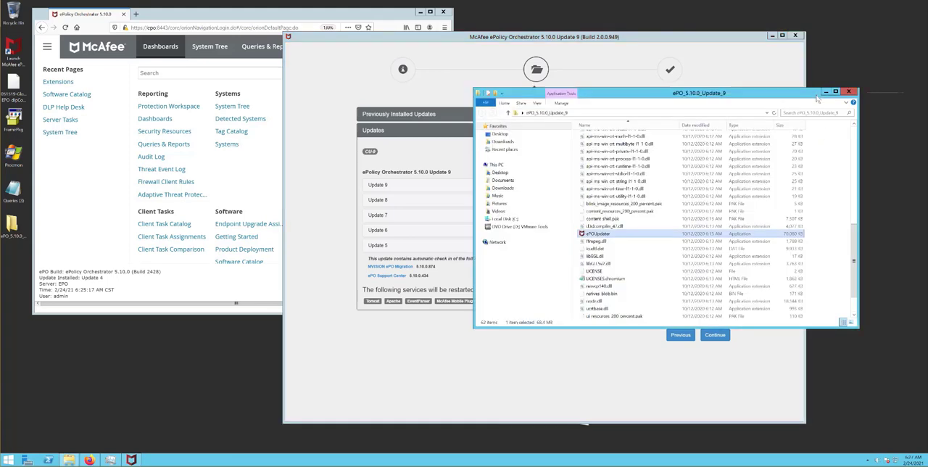
click(849, 93)
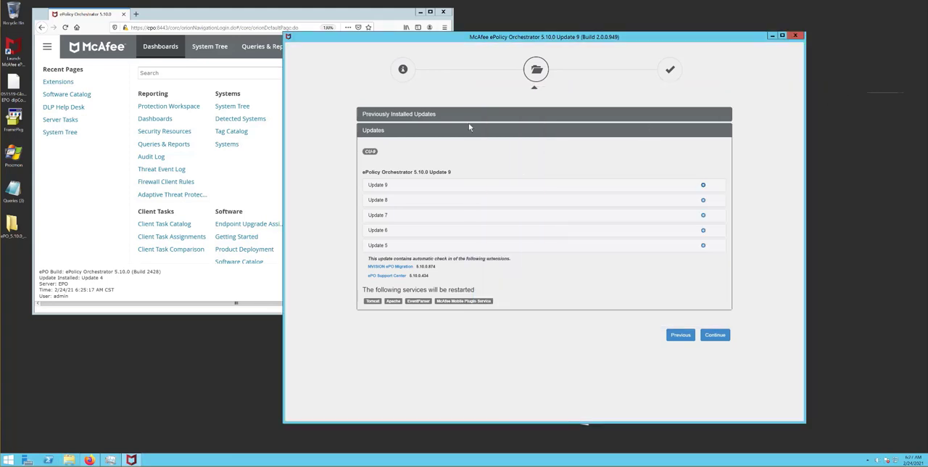
drag(469, 40, 586, 15)
drag(398, 73, 457, 73)
drag(375, 15, 346, 9)
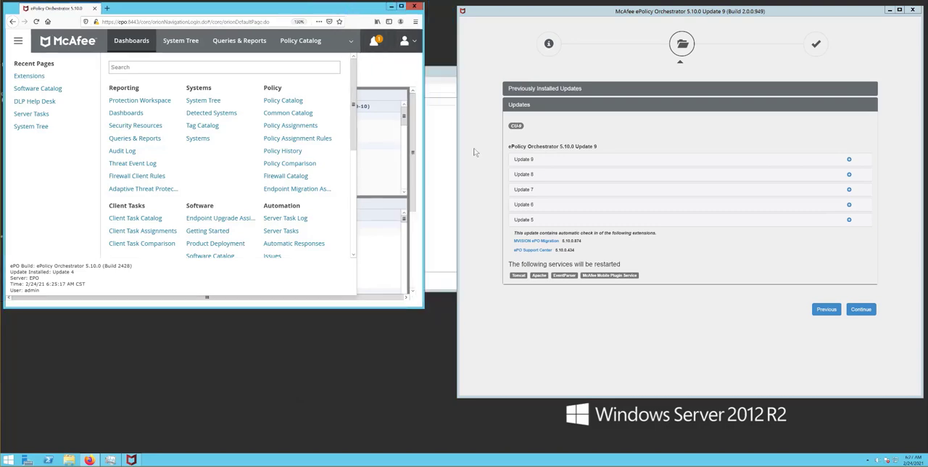
click(440, 79)
drag(437, 72, 303, 326)
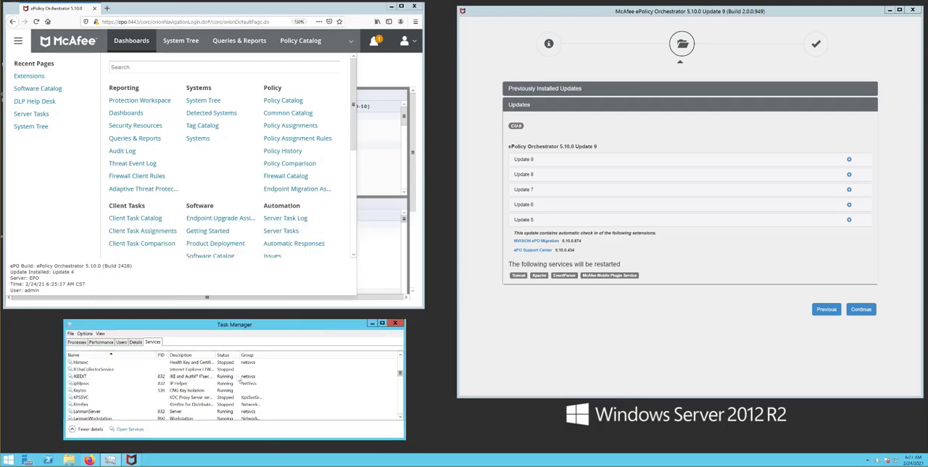
Check the states of the McAfee Apache, event parser and Tomcat services in Task Manager before installing the update
scroll(219, 381, down, 4)
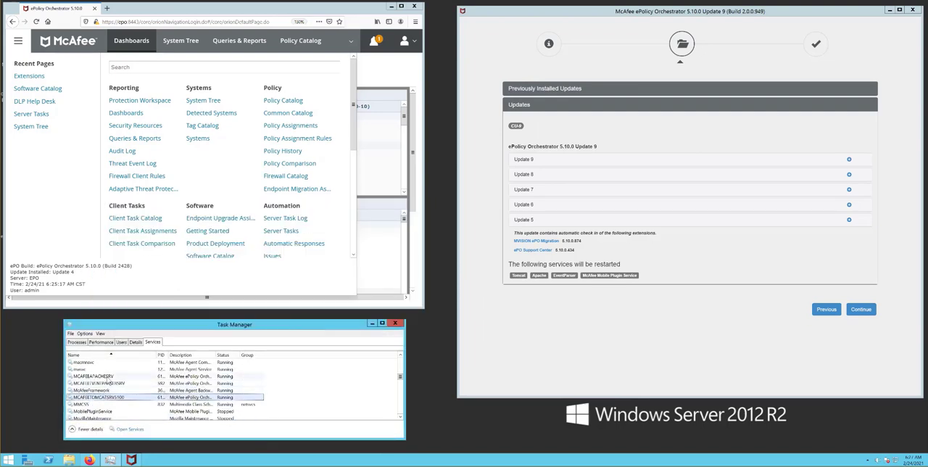
click(107, 378)
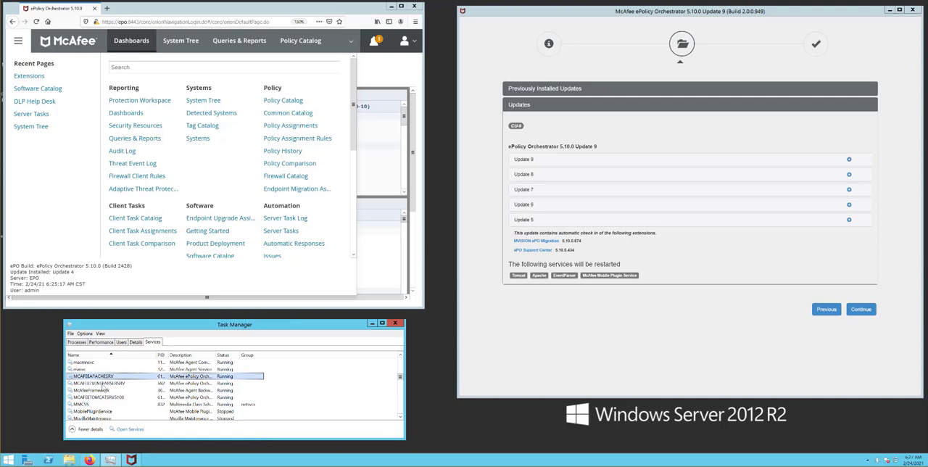
click(120, 382)
click(118, 397)
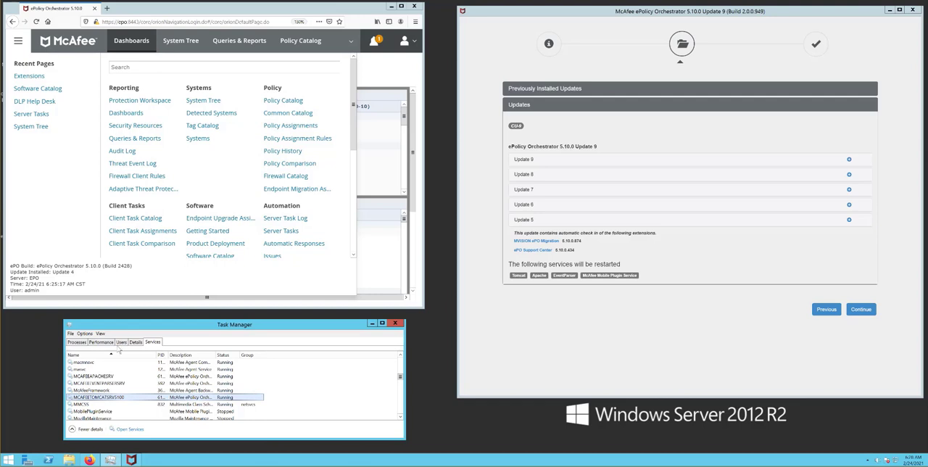
Check the Apache, event parser and mobile plug-in services in Task Manager, and start applying Update 9, confirming the changes
click(110, 377)
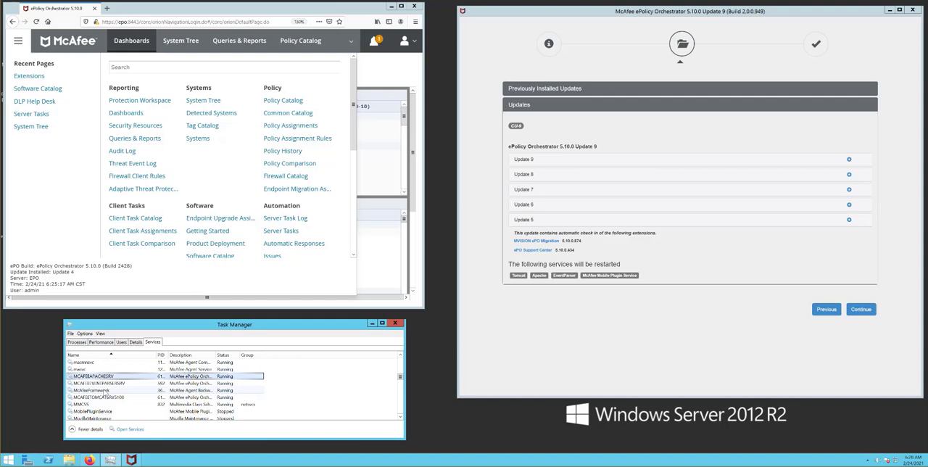
click(126, 384)
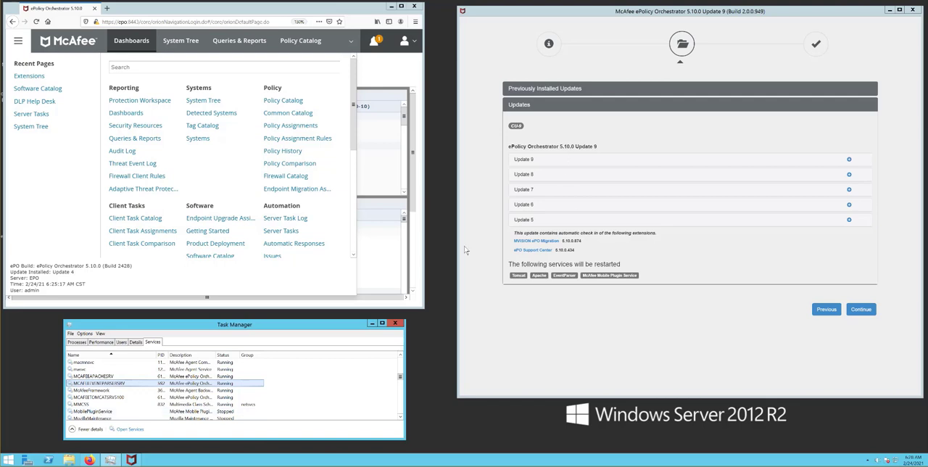
click(113, 412)
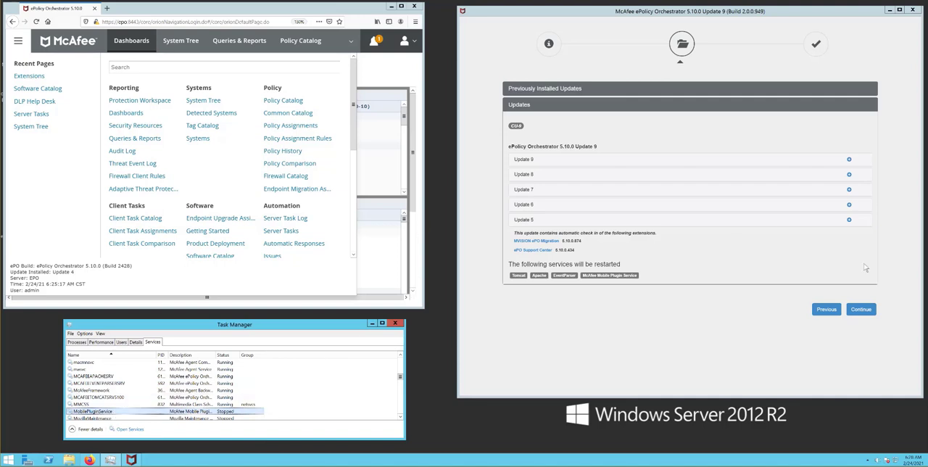
click(860, 310)
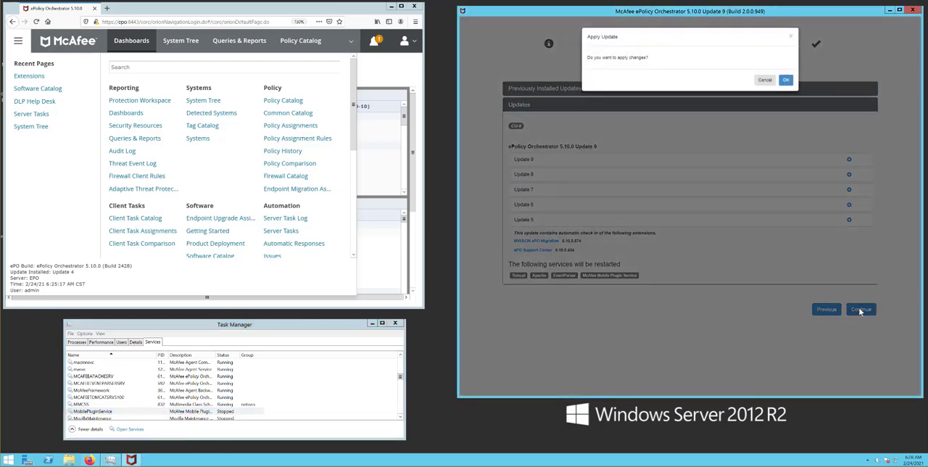
click(786, 81)
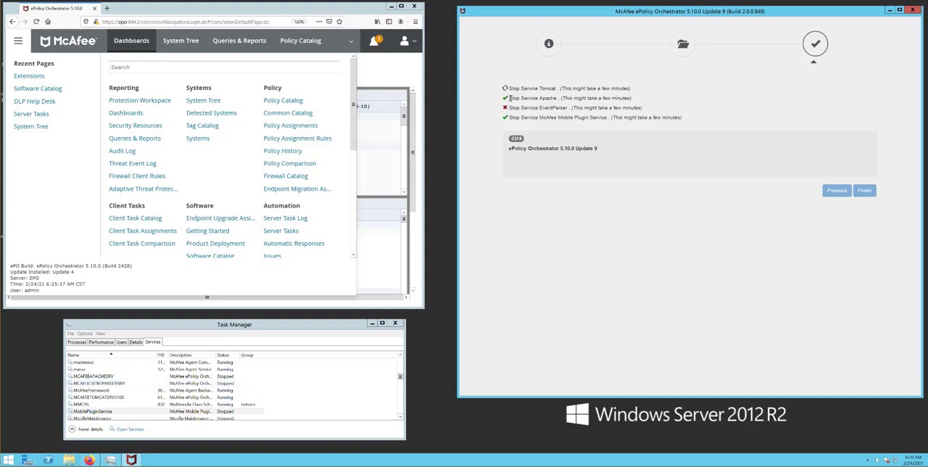
drag(508, 98, 558, 96)
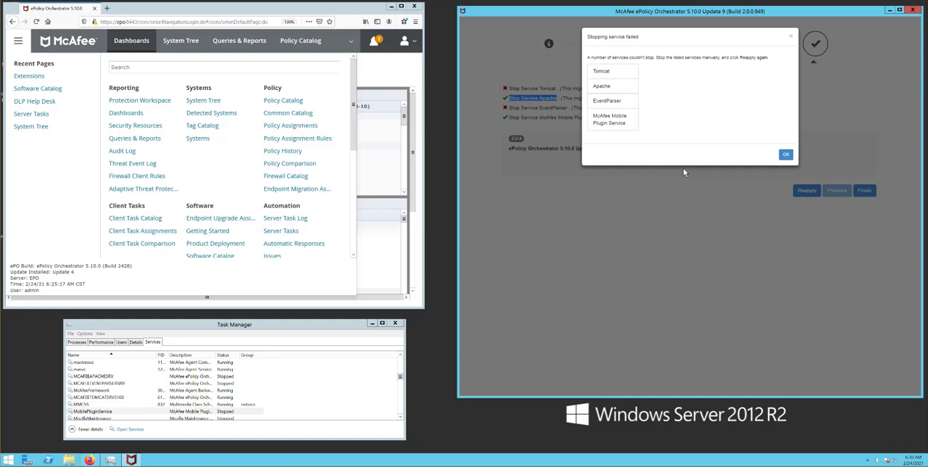
Dismiss the service-stop notice, stop the MCAFEETOMCATSRV5100 service in Task Manager and reapply Update 9 in the updater
click(195, 400)
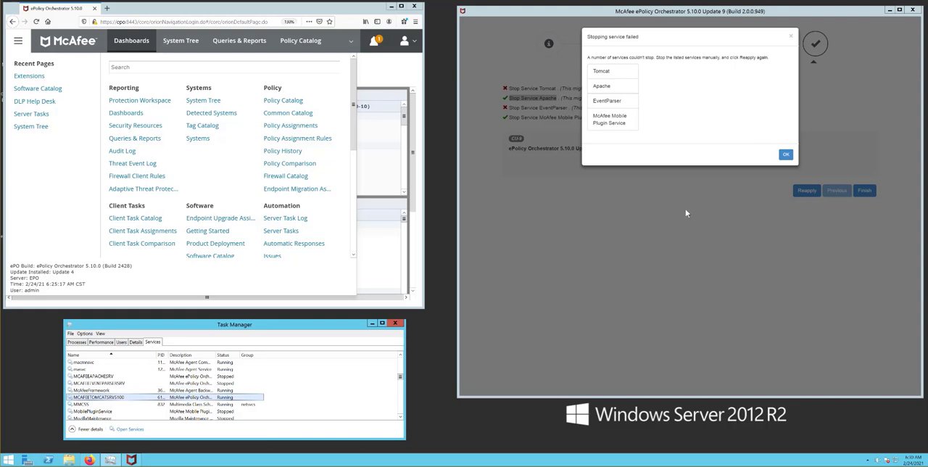
click(783, 156)
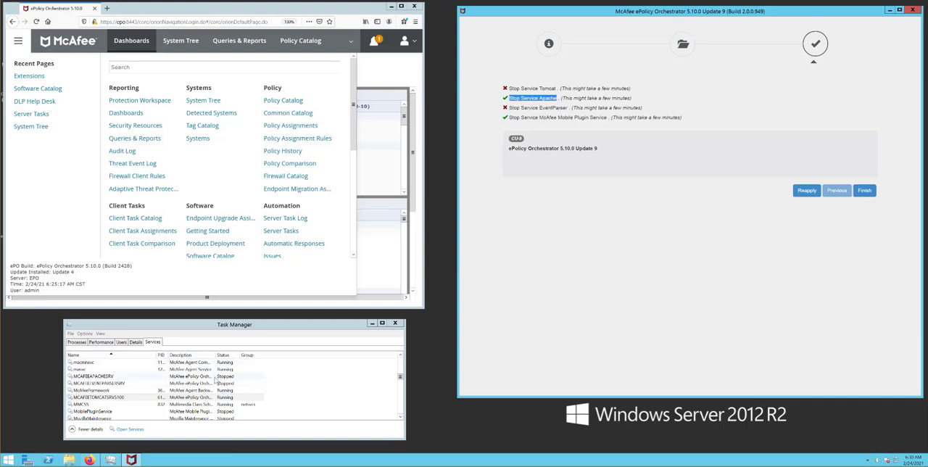
click(155, 398)
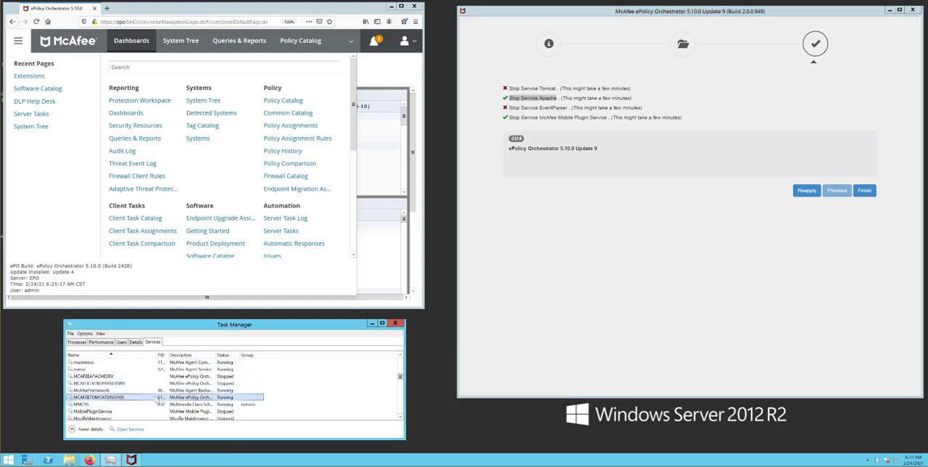
right_click(156, 398)
click(171, 408)
right_click(202, 398)
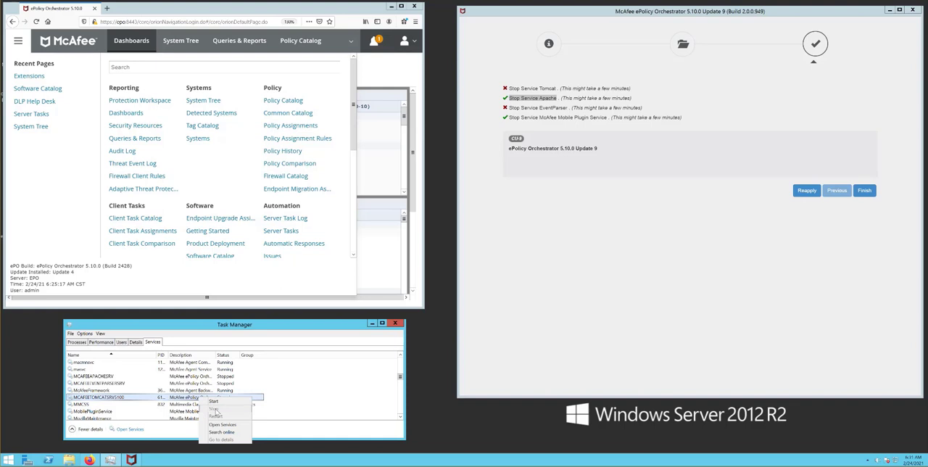
click(327, 327)
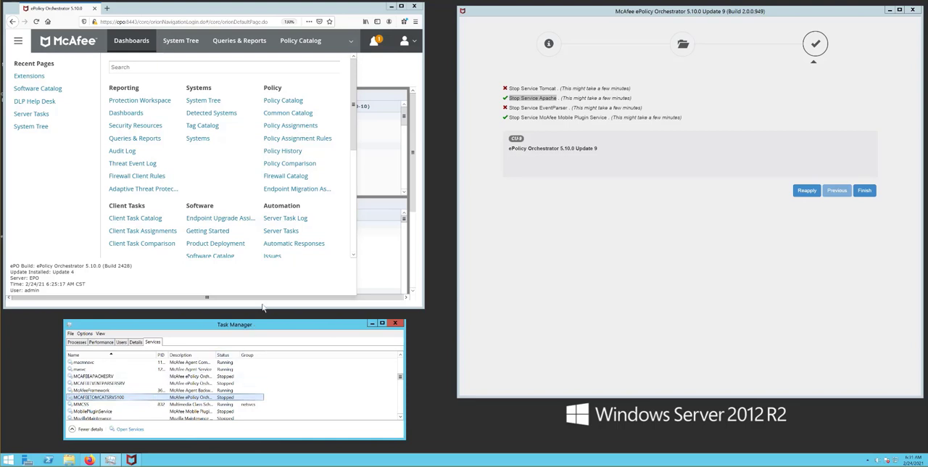
click(805, 191)
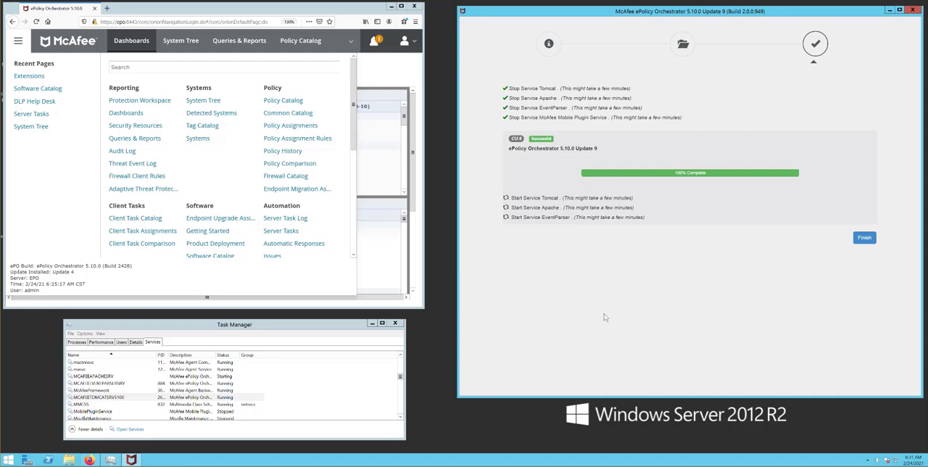
Close the old ePO console session and relaunch the McAfee ePolicy Orchestrator console from the desktop
click(865, 239)
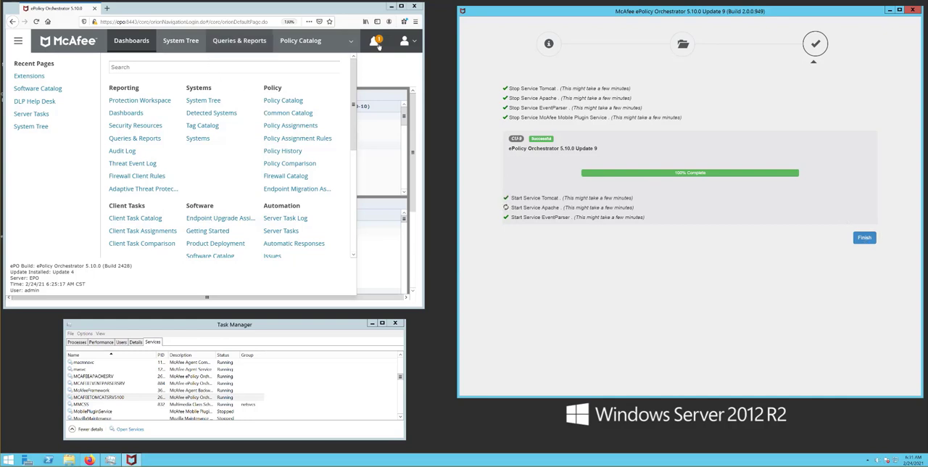
click(414, 7)
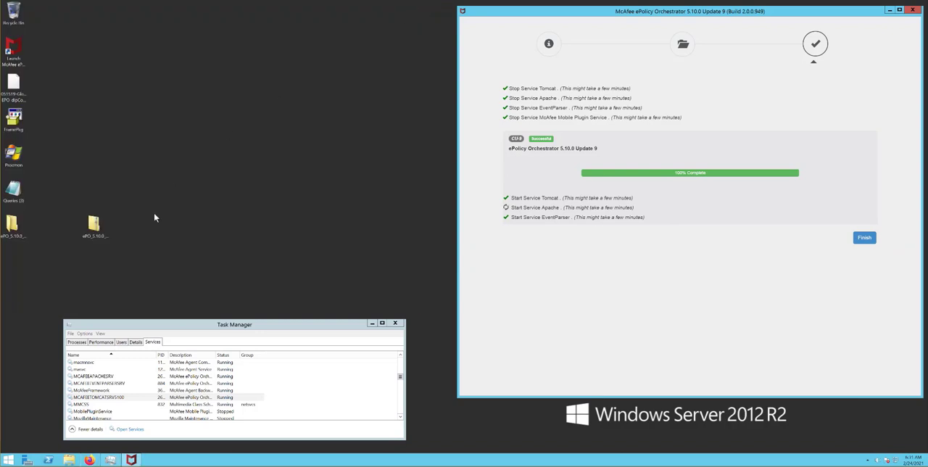
double_click(13, 49)
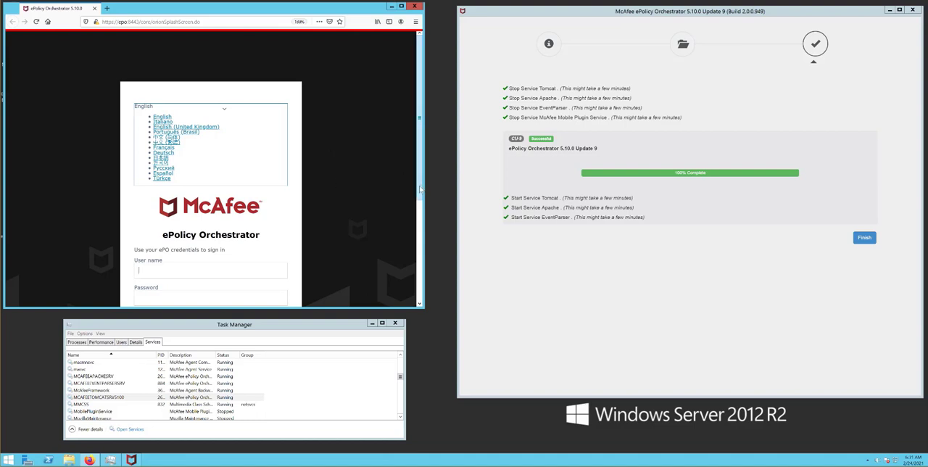
Stop the MCAFEEAPACHESRV service and enlarge the browser window to examine the ePO sign-in page for service messages
right_click(114, 379)
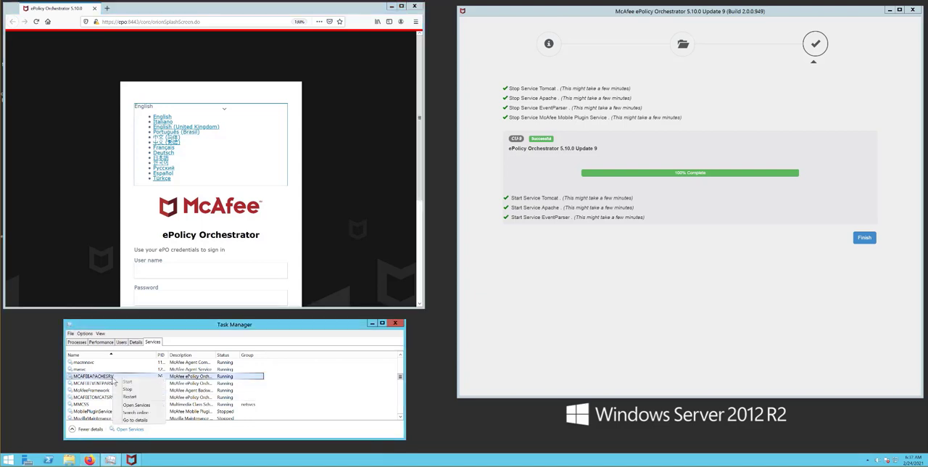
click(132, 392)
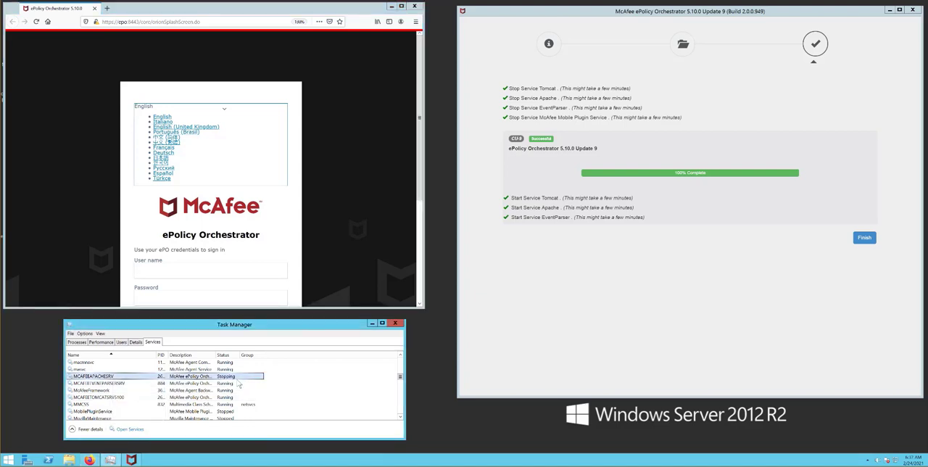
click(378, 248)
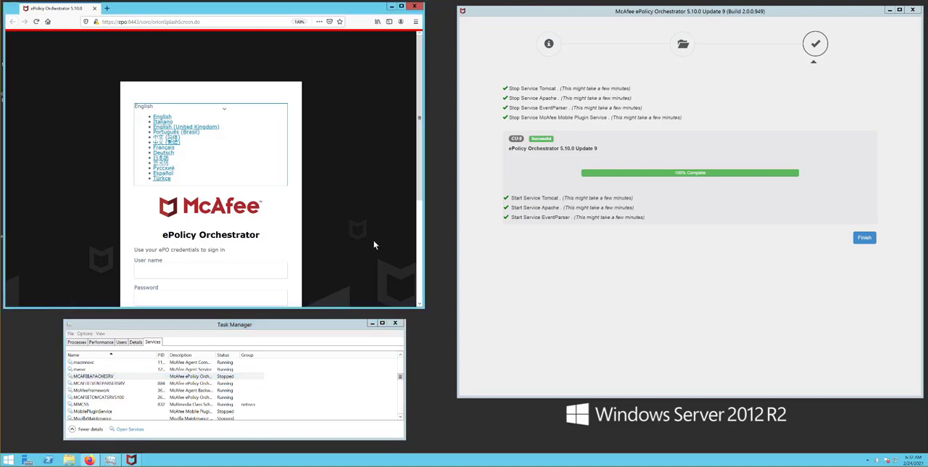
scroll(310, 246, down, 3)
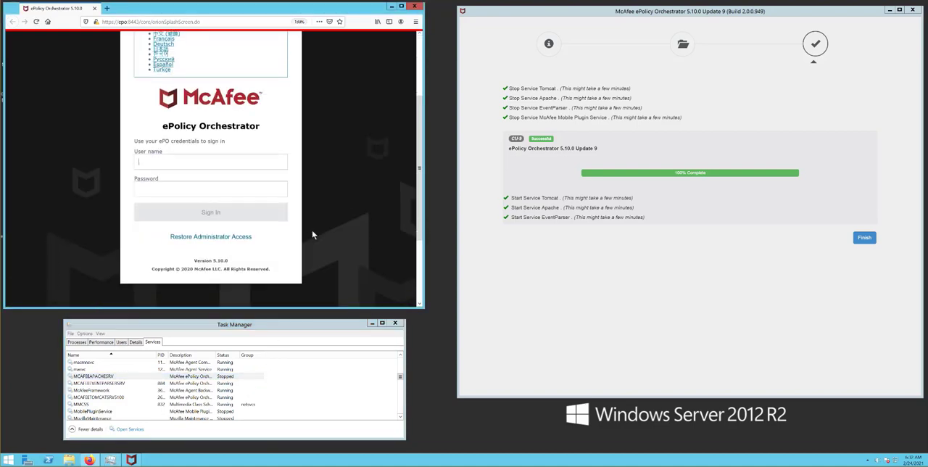
scroll(311, 231, down, 3)
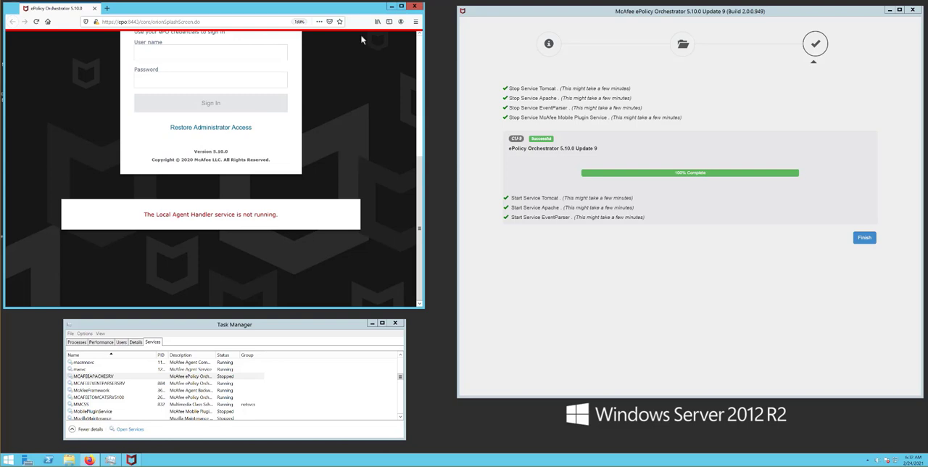
drag(423, 307, 825, 419)
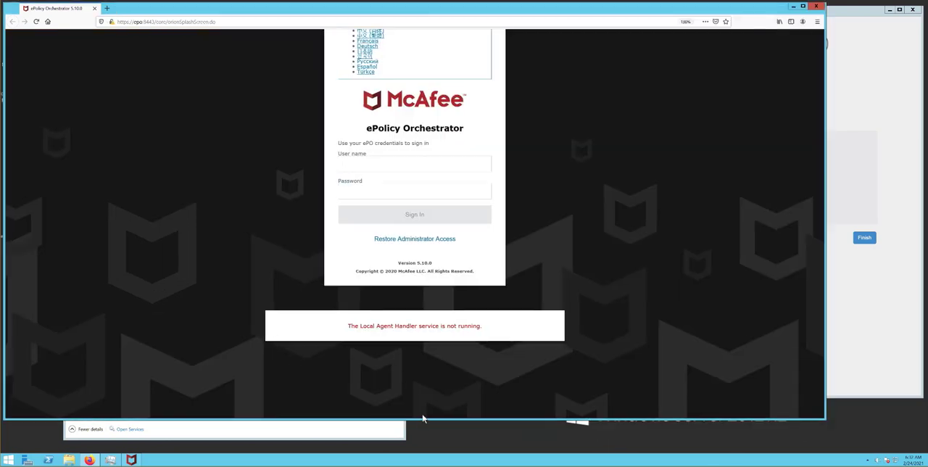
drag(421, 418, 455, 450)
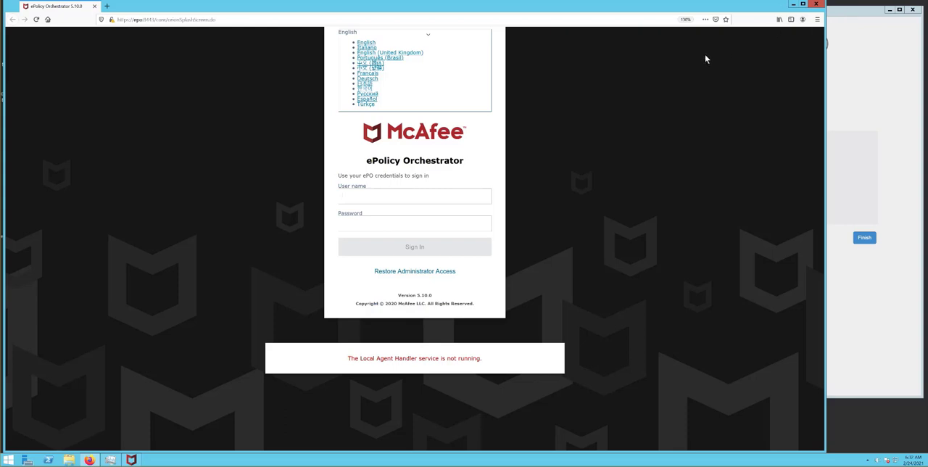
Start the MCAFEEAPACHESRV service again in Task Manager and return to the ePolicy Orchestrator sign-in page
click(793, 6)
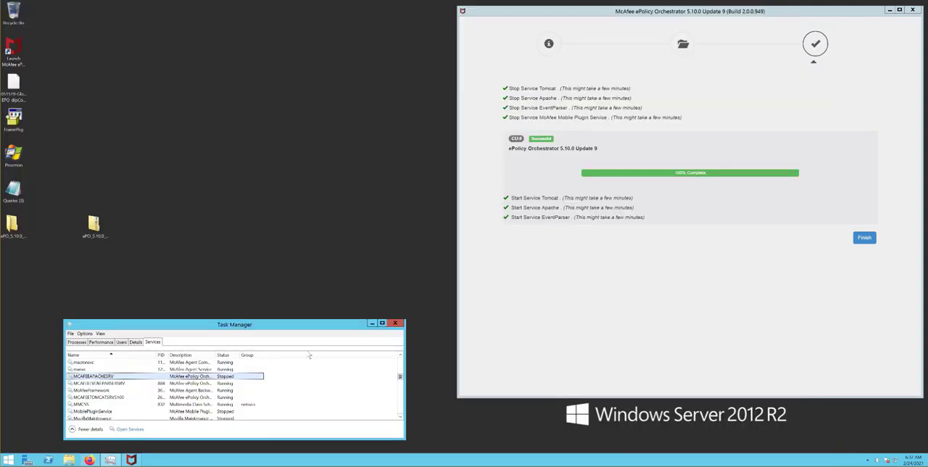
right_click(123, 377)
click(132, 381)
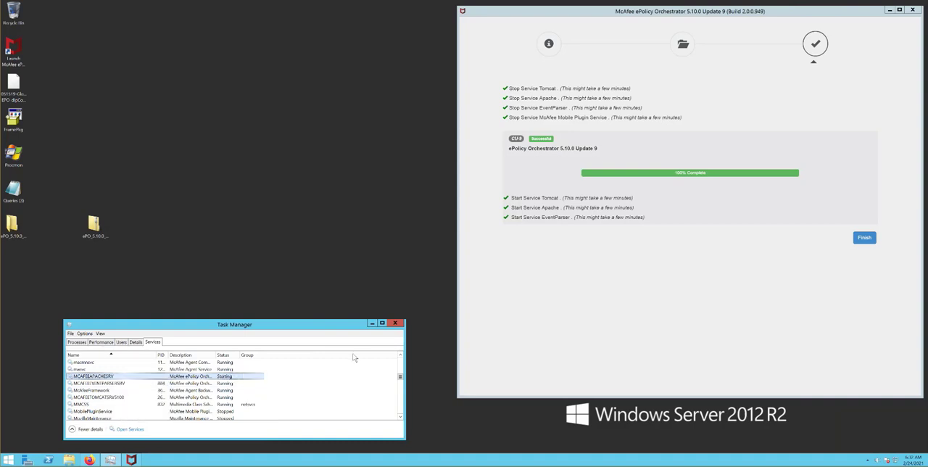
click(136, 461)
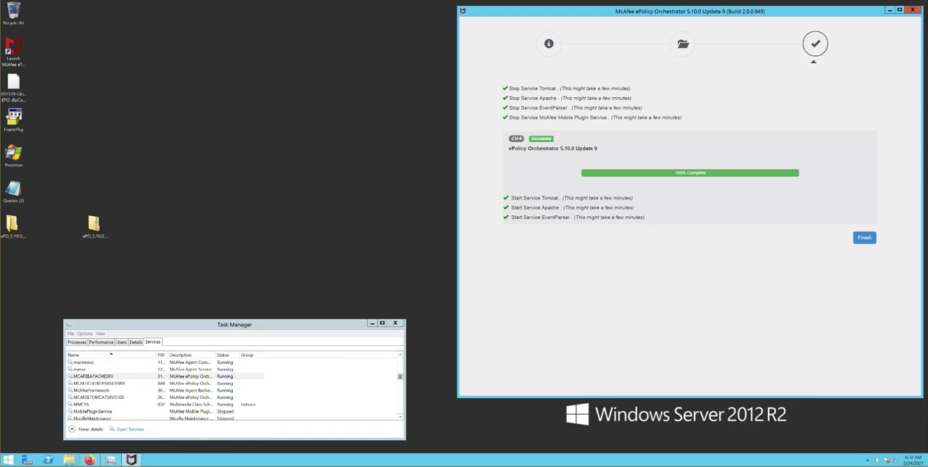
click(131, 459)
click(131, 459)
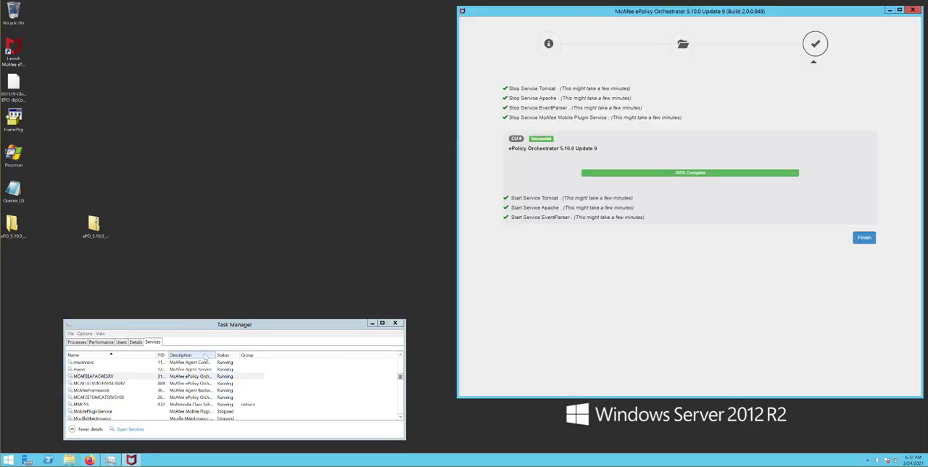
key(alt+Tab)
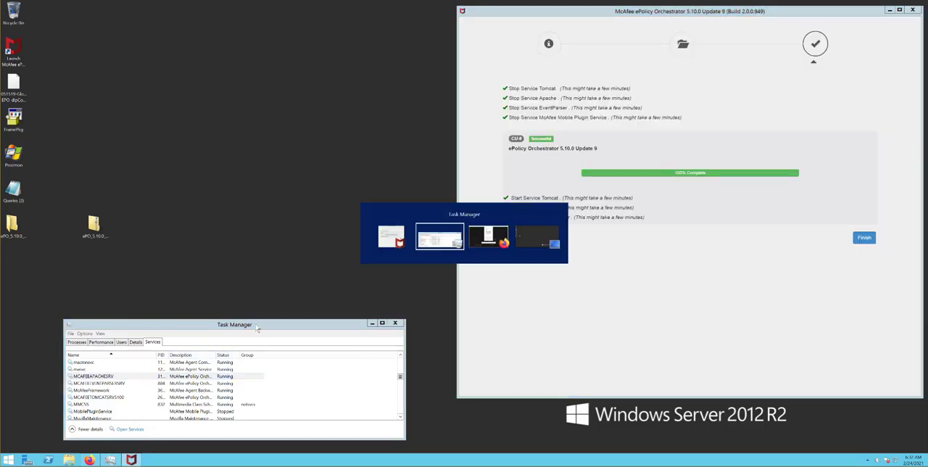
key(alt+Tab)
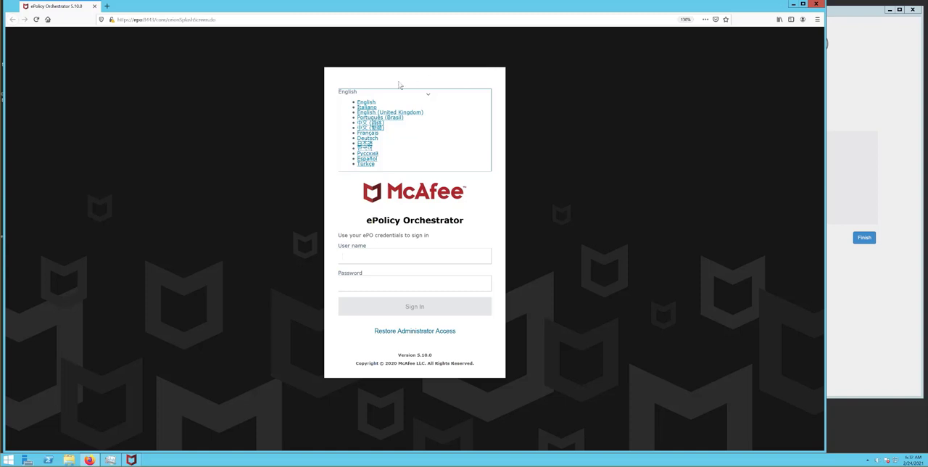
Switch the sign-in page's language to Italiano, to Español and back to English
click(367, 102)
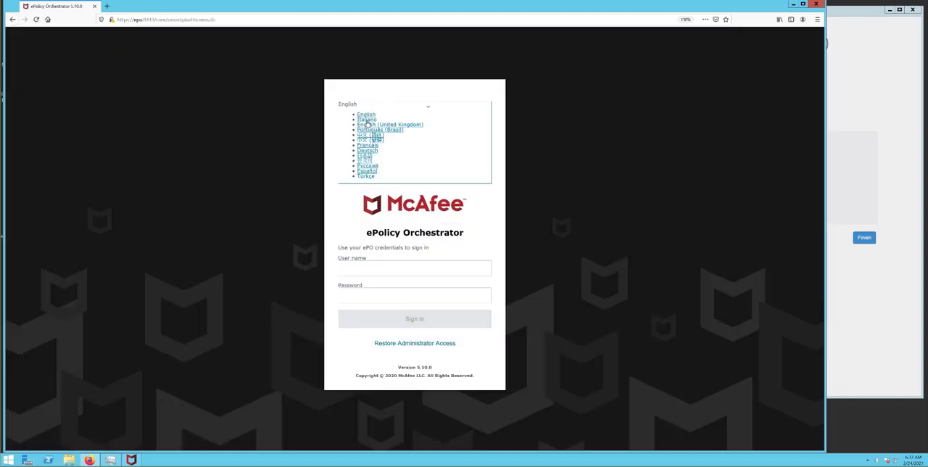
click(366, 120)
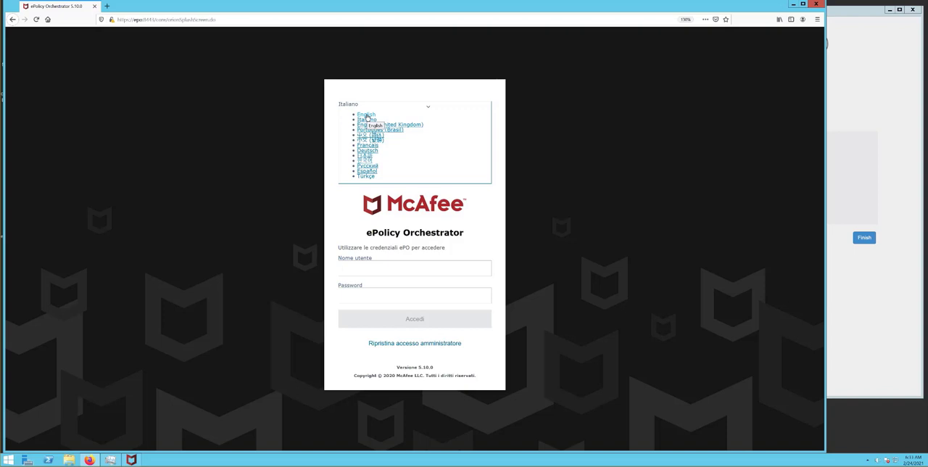
click(368, 171)
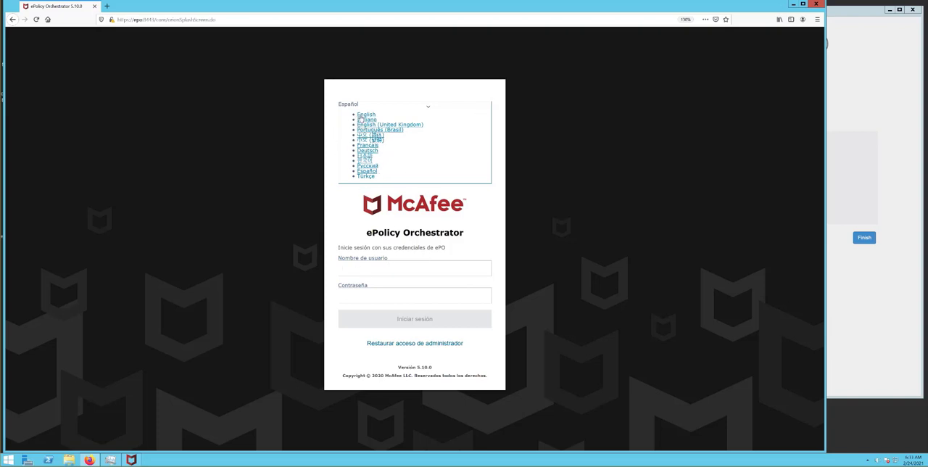
click(360, 115)
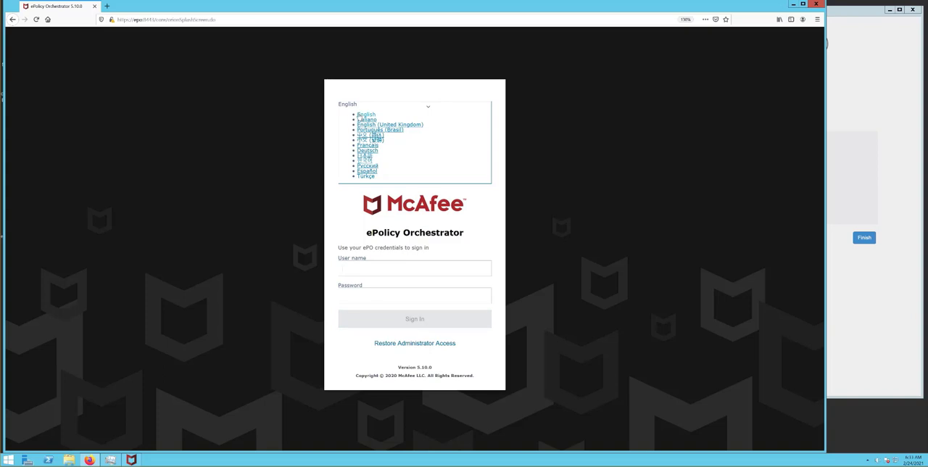
Sign in to ePolicy Orchestrator as admin with the account password
click(402, 267)
text(admin)
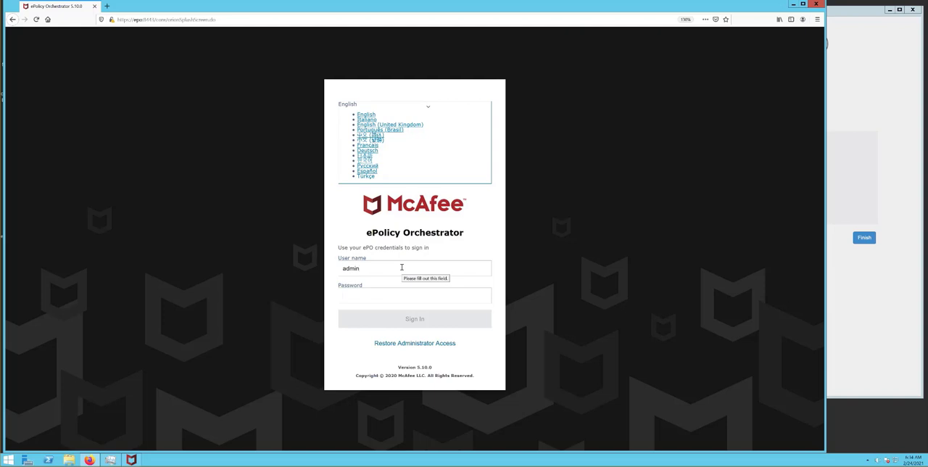
key(Tab)
text(*******)
key(Return)
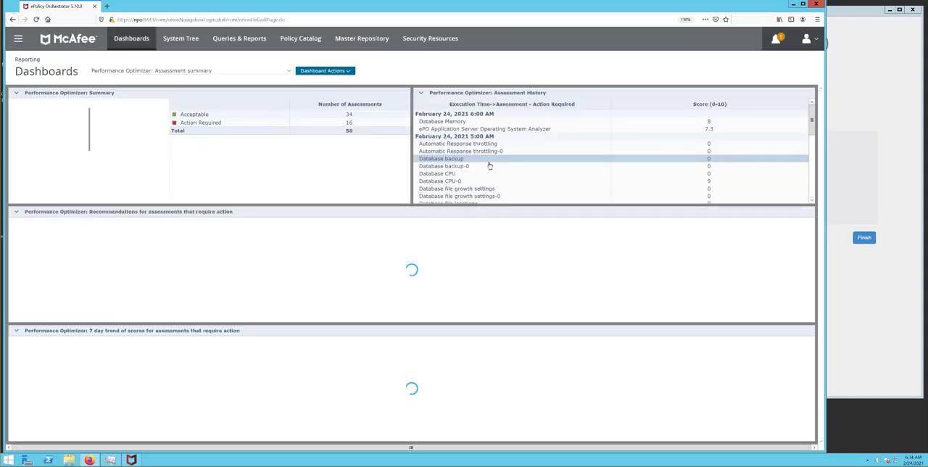
Check the installed update version shown in the console's main menu, and return to the dashboard
click(19, 39)
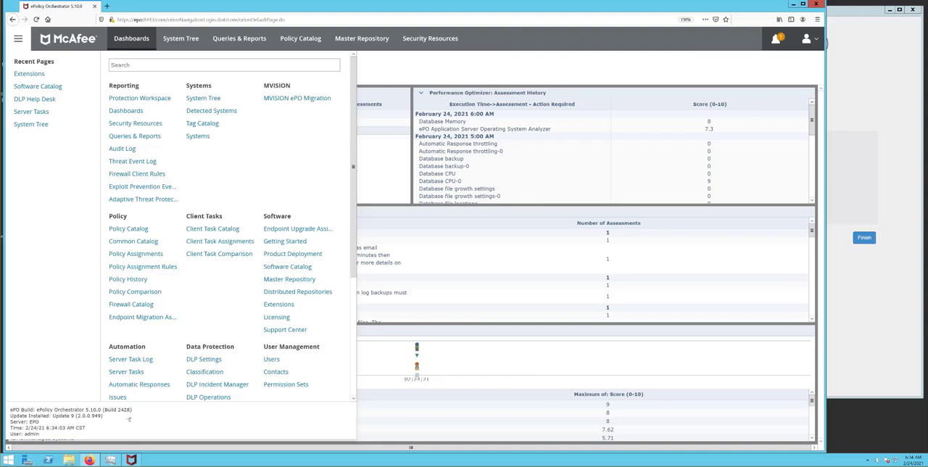
drag(53, 417, 74, 417)
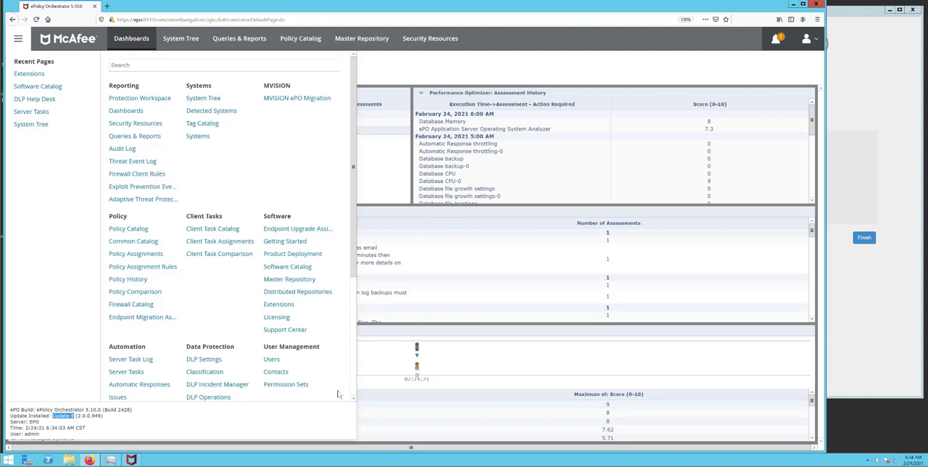
click(613, 41)
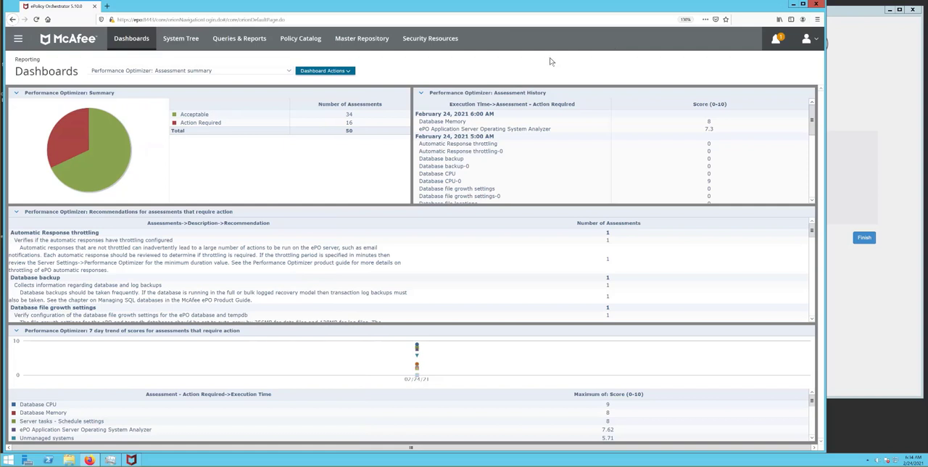